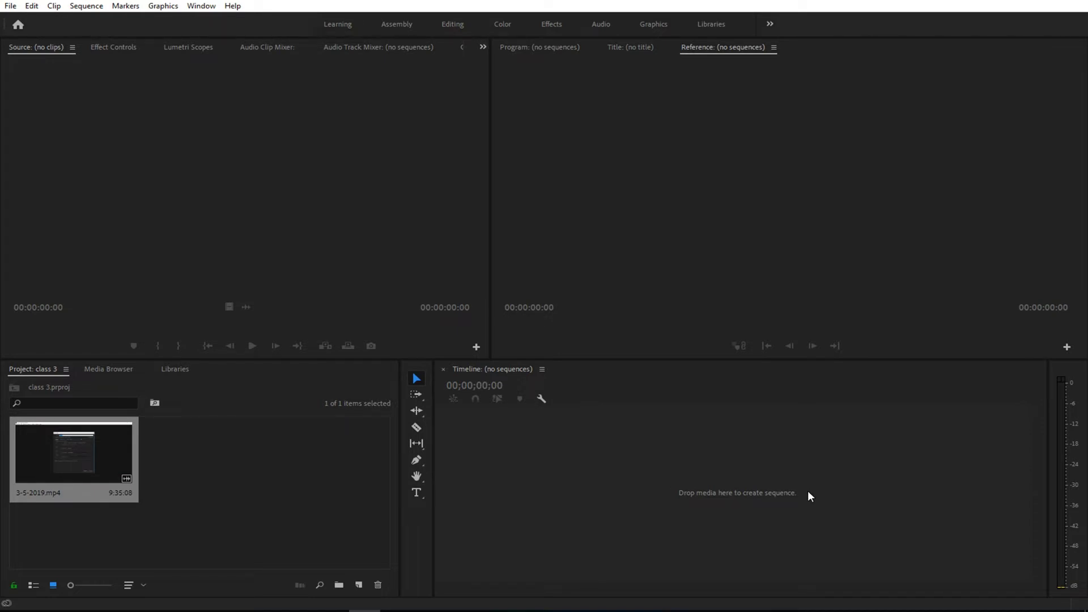
# Start a new sequence, collapse the DV - NTSC preset group, and show the Settings tab
pyautogui.click(362, 589)
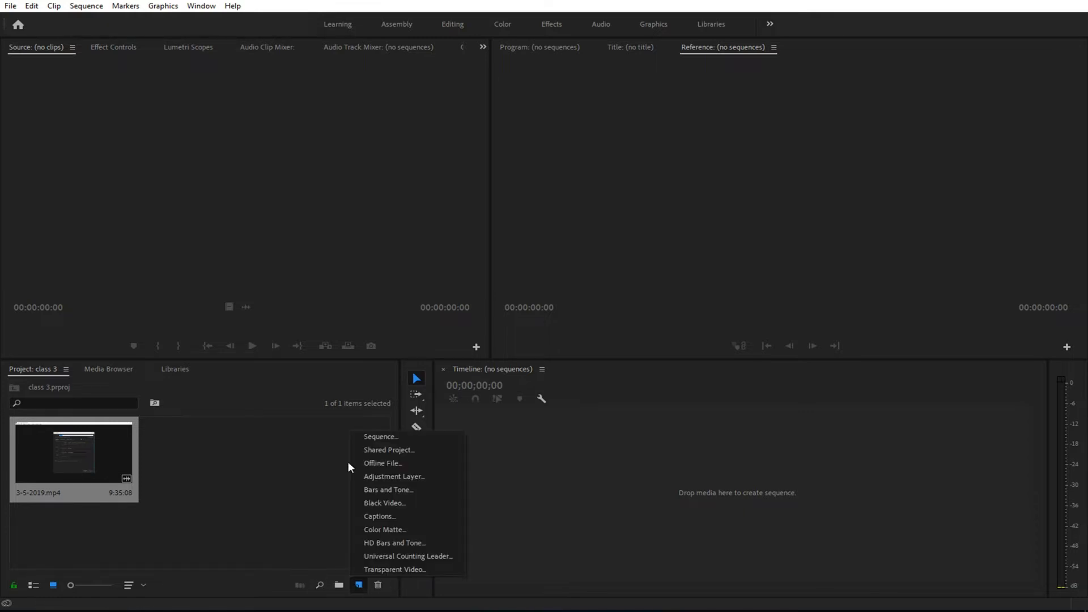
pyautogui.click(369, 433)
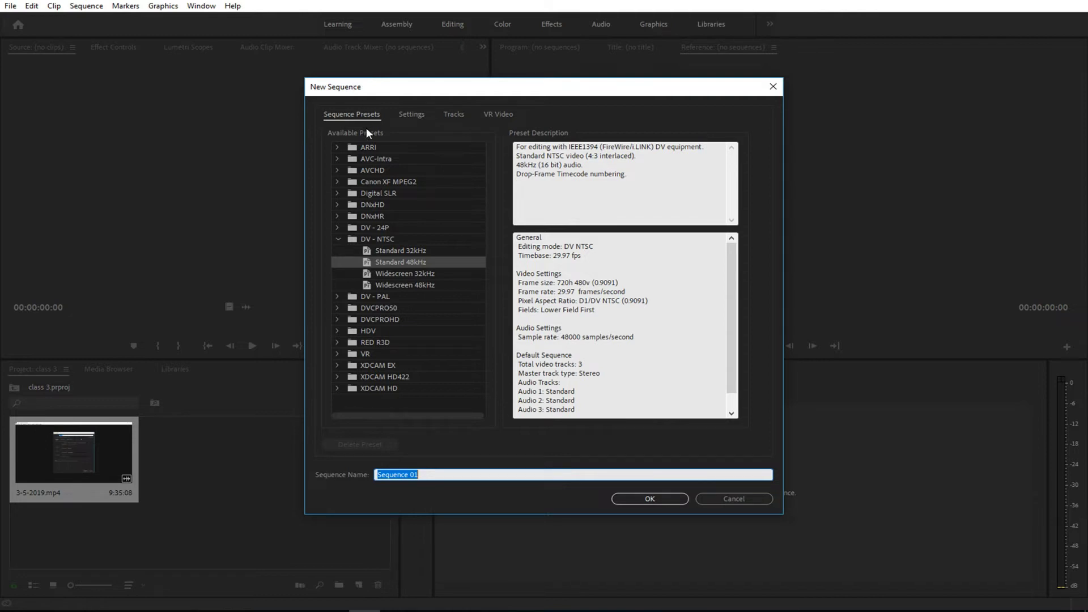
pyautogui.click(338, 239)
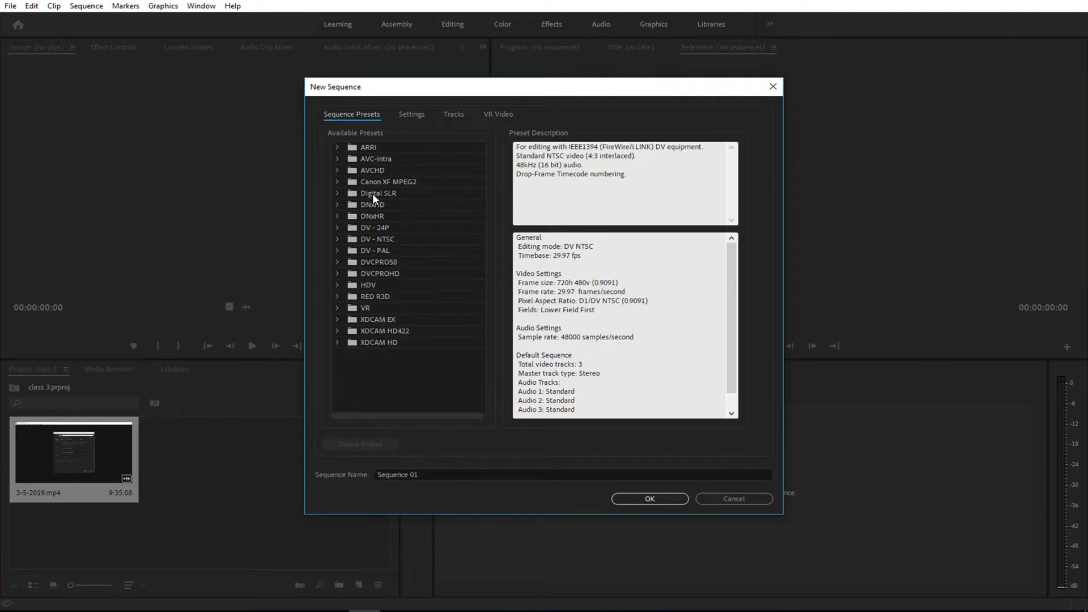
pyautogui.click(419, 114)
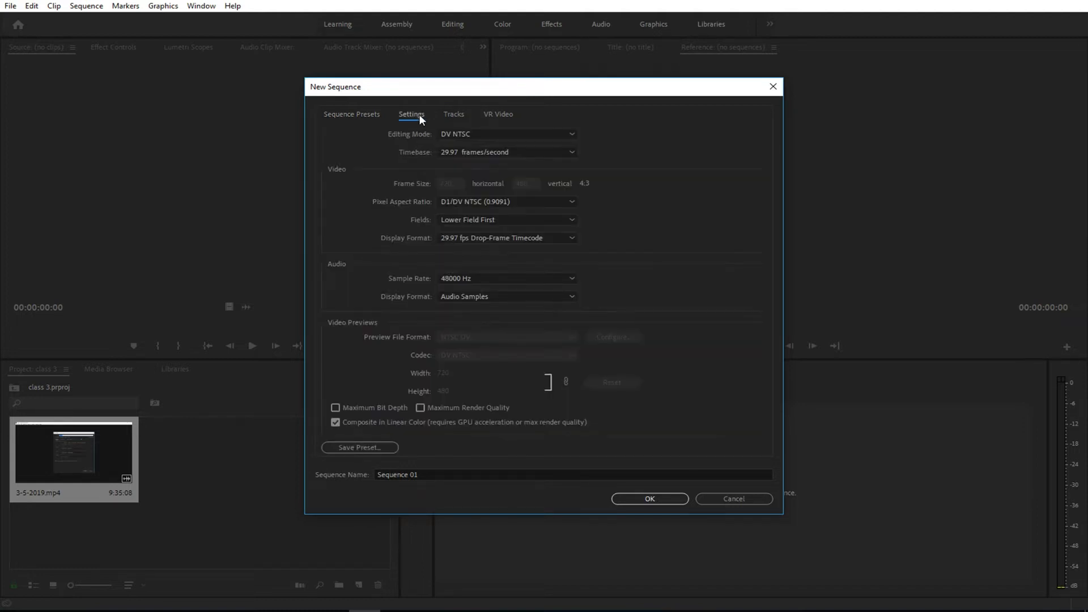
# Set the editing mode to Custom and the timebase to 25.00 frames/second
pyautogui.click(458, 135)
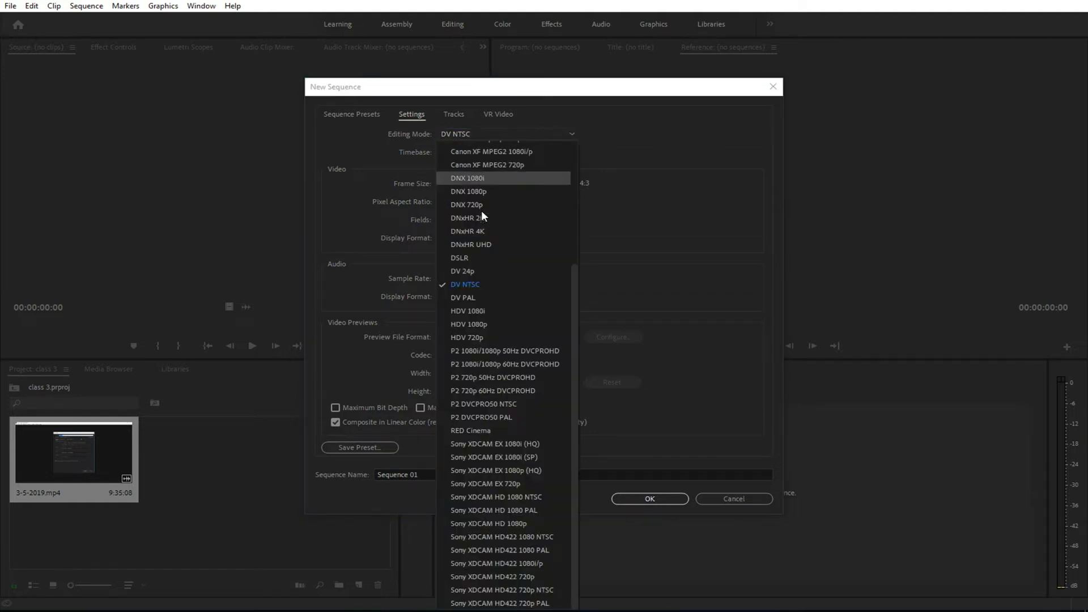
pyautogui.scroll(4, 481, 213)
pyautogui.click(500, 142)
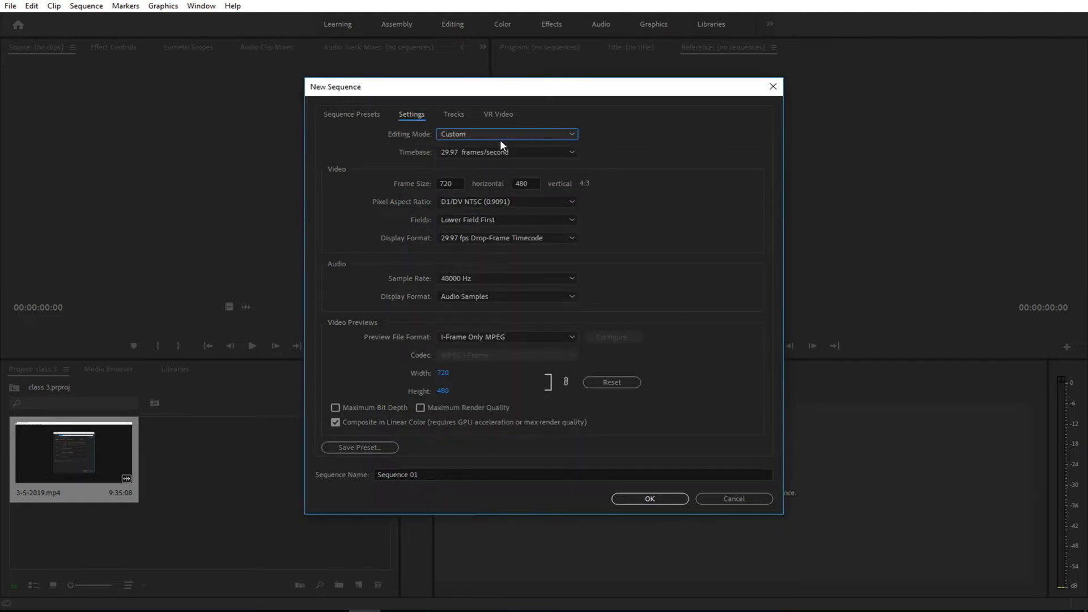
pyautogui.click(509, 154)
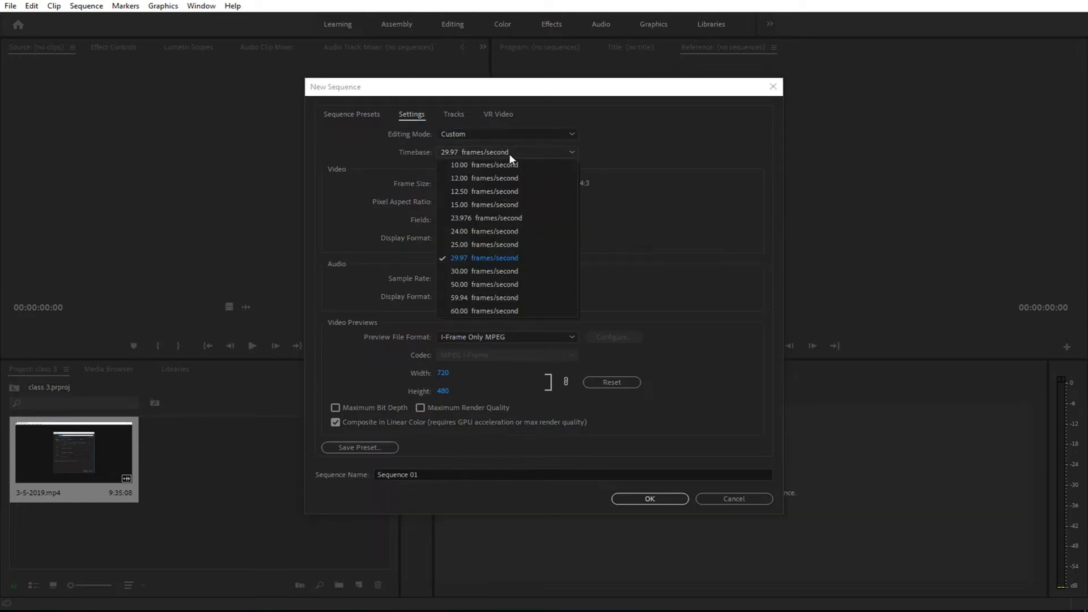
pyautogui.click(491, 247)
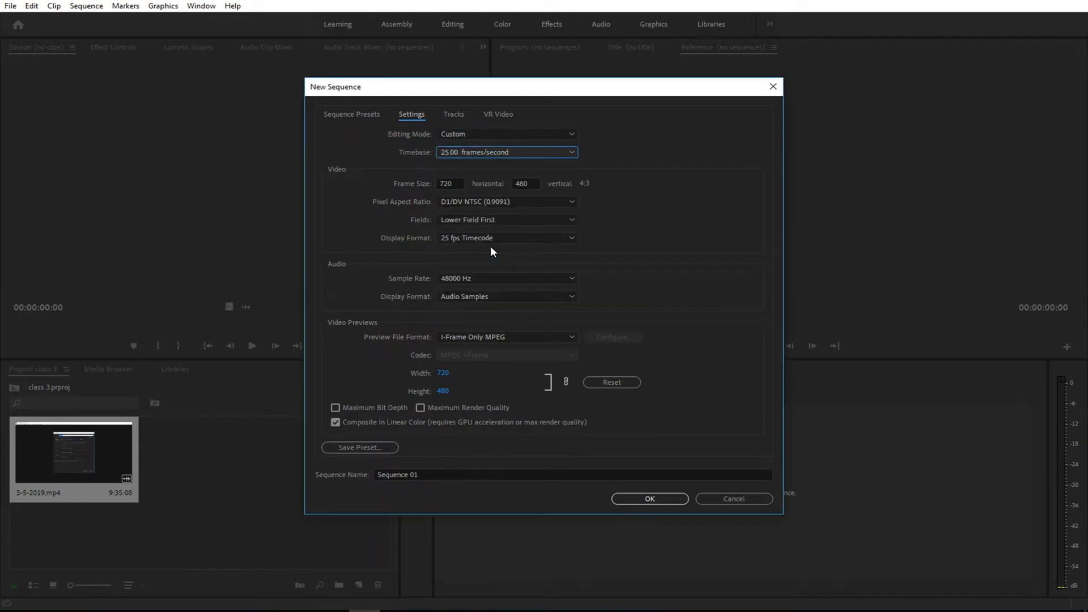
# Set the frame size to 1920 × 1080, correcting a mistyped height value
pyautogui.doubleClick(454, 183)
pyautogui.write('1')
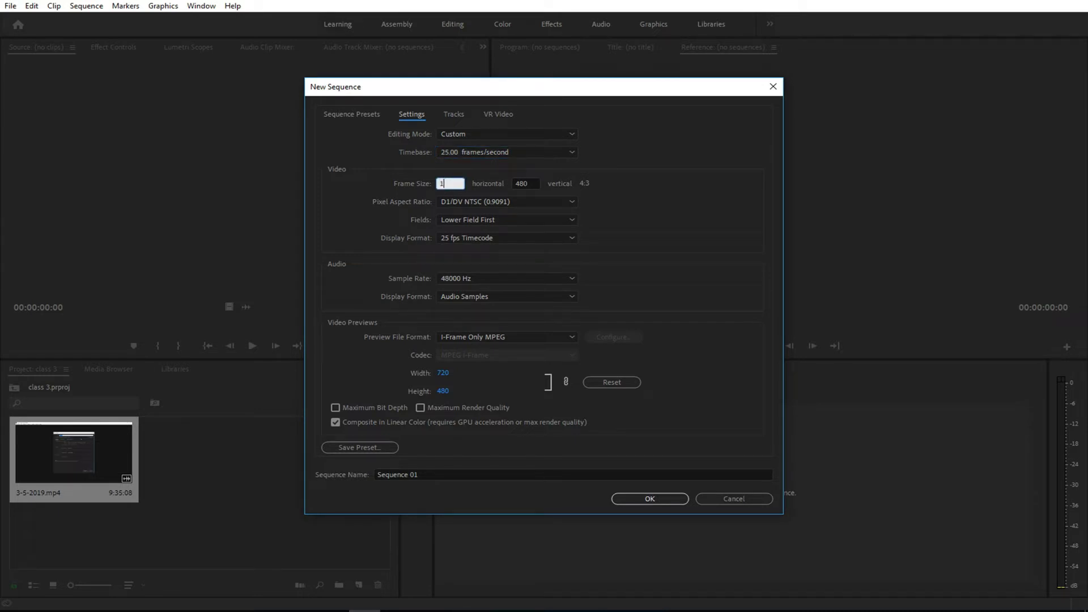
pyautogui.write('920')
pyautogui.doubleClick(519, 183)
pyautogui.write('10')
pyautogui.press('BackSpace')
pyautogui.press('BackSpace')
pyautogui.press('Delete')
pyautogui.press('Delete')
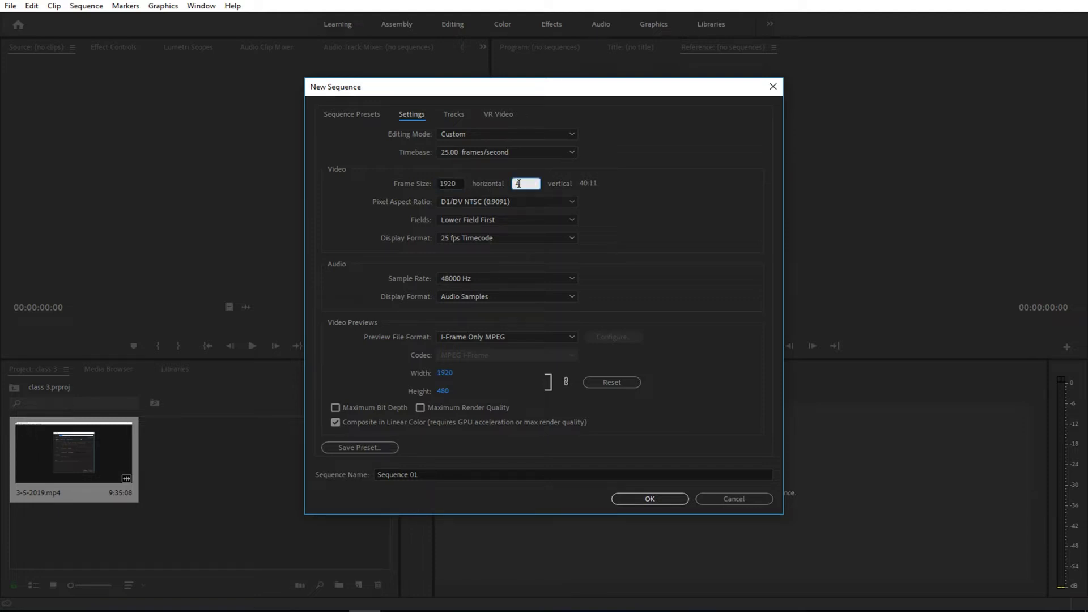
pyautogui.write('1')
pyautogui.write('080')
# Set the pixel aspect ratio to Square Pixels (1.0) and fields to No Fields (Progressive Scan)
pyautogui.click(539, 204)
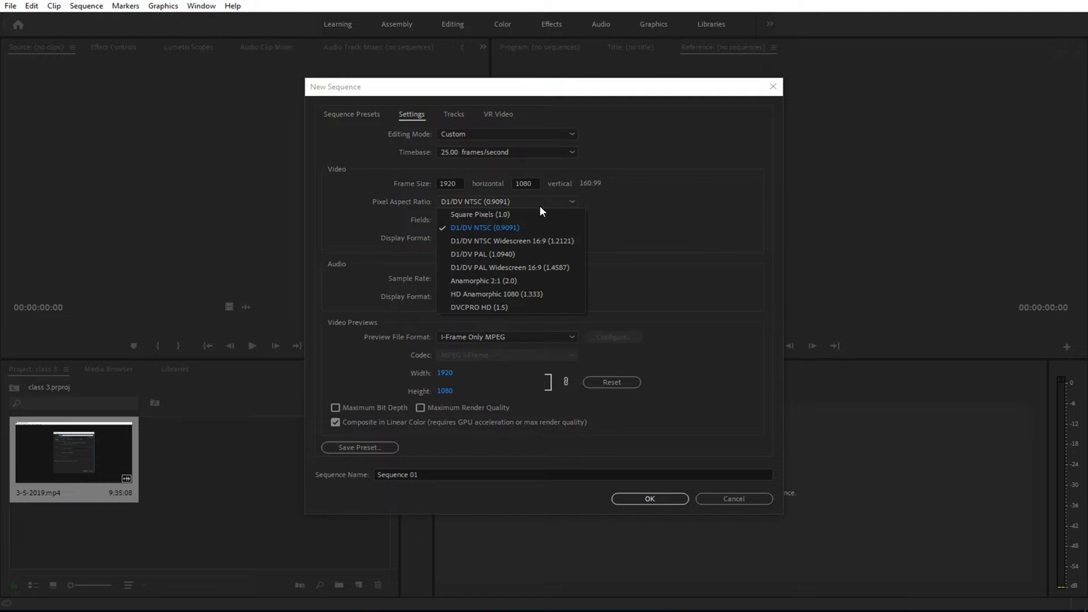
pyautogui.click(470, 219)
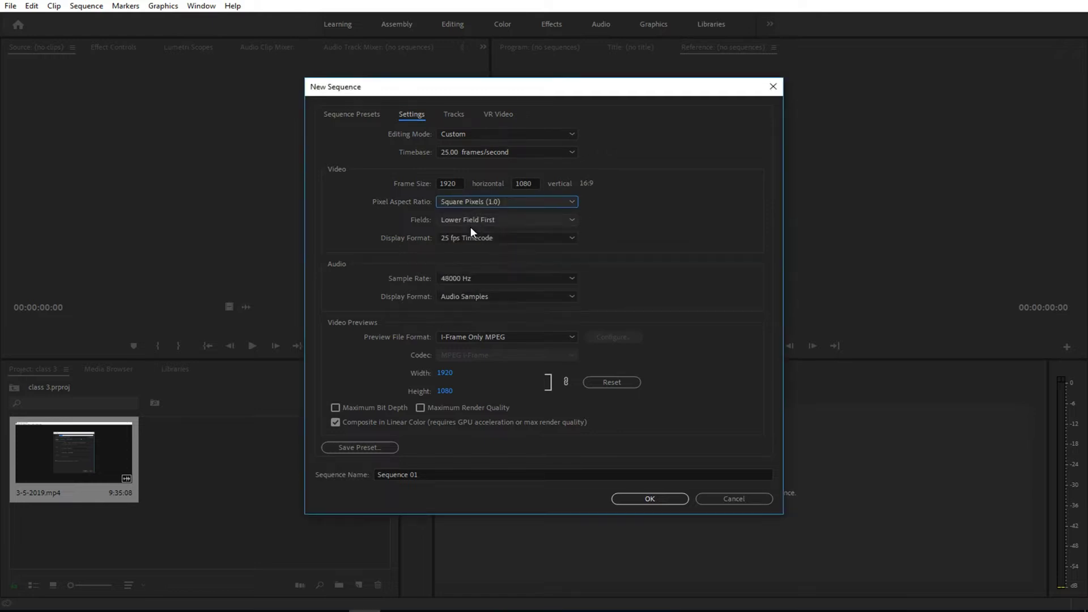
pyautogui.click(520, 222)
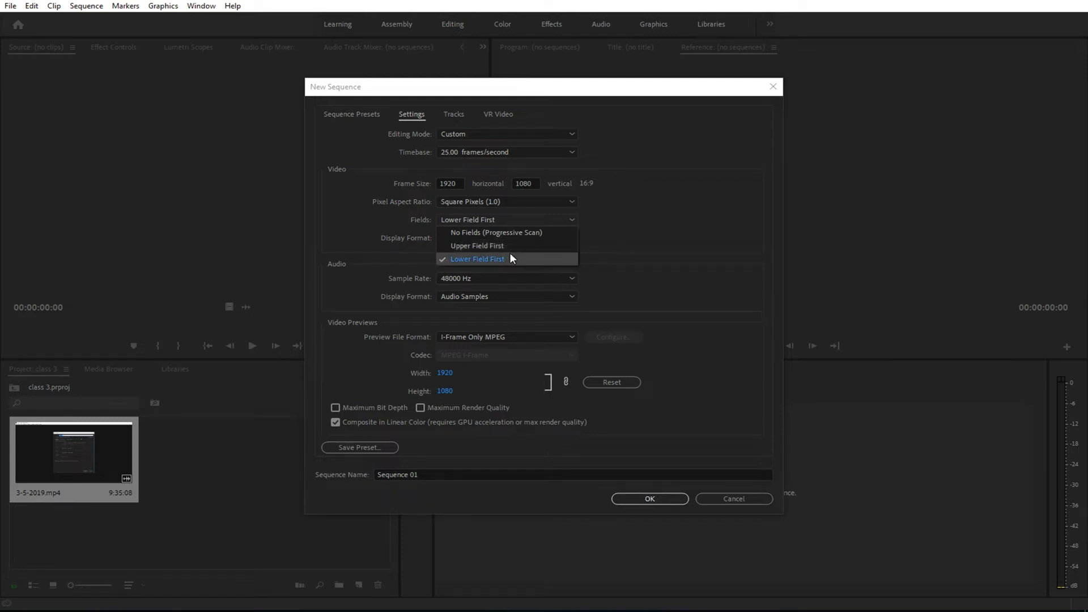
pyautogui.click(543, 234)
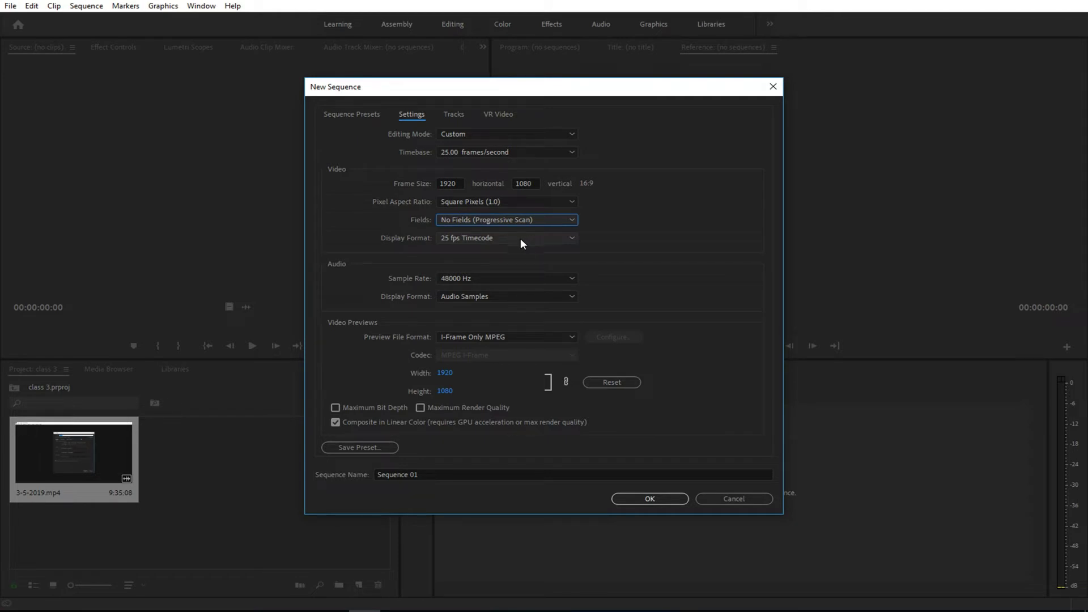
# Leave the audio sample rate at 48000 Hz and cancel the new sequence
pyautogui.click(489, 280)
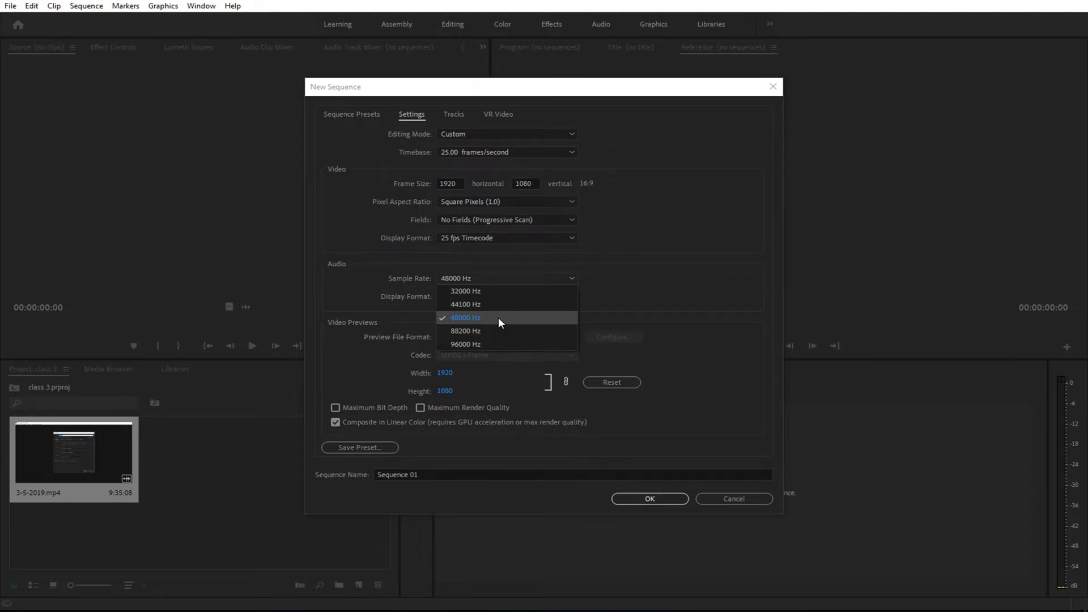
pyautogui.click(498, 317)
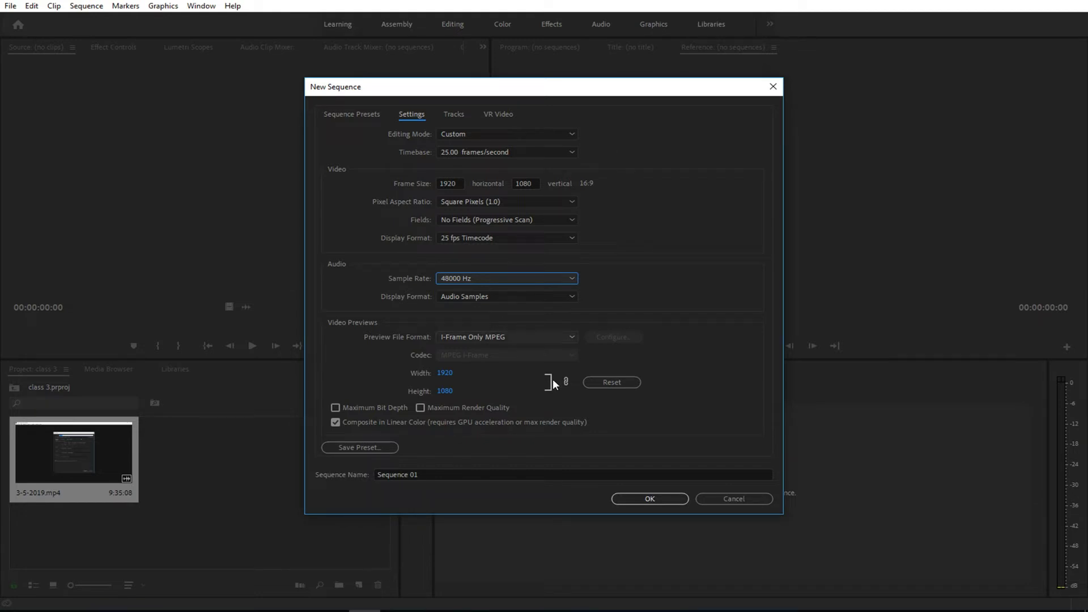
pyautogui.click(720, 496)
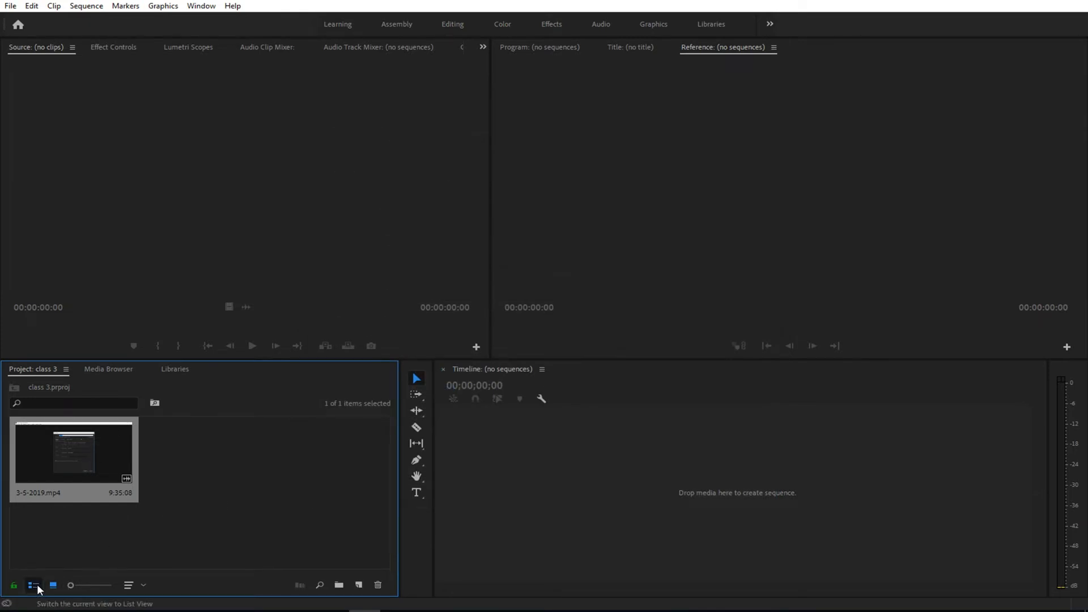
# Show the Project panel as a list and scroll its columns to inspect 3-5-2019.mp4's details
pyautogui.click(34, 586)
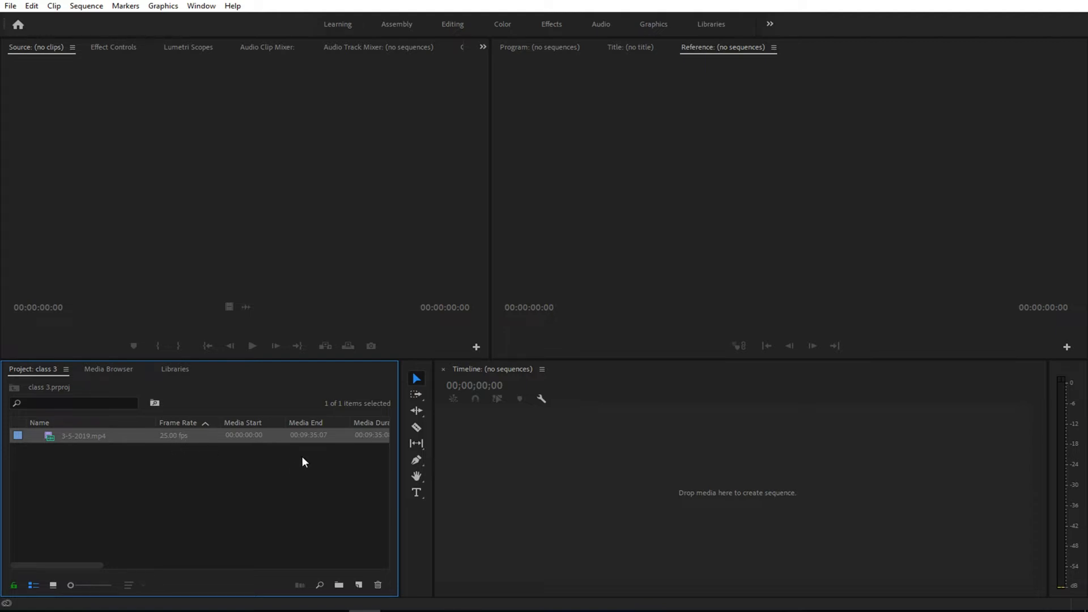
pyautogui.moveTo(57, 565); pyautogui.dragTo(190, 569)
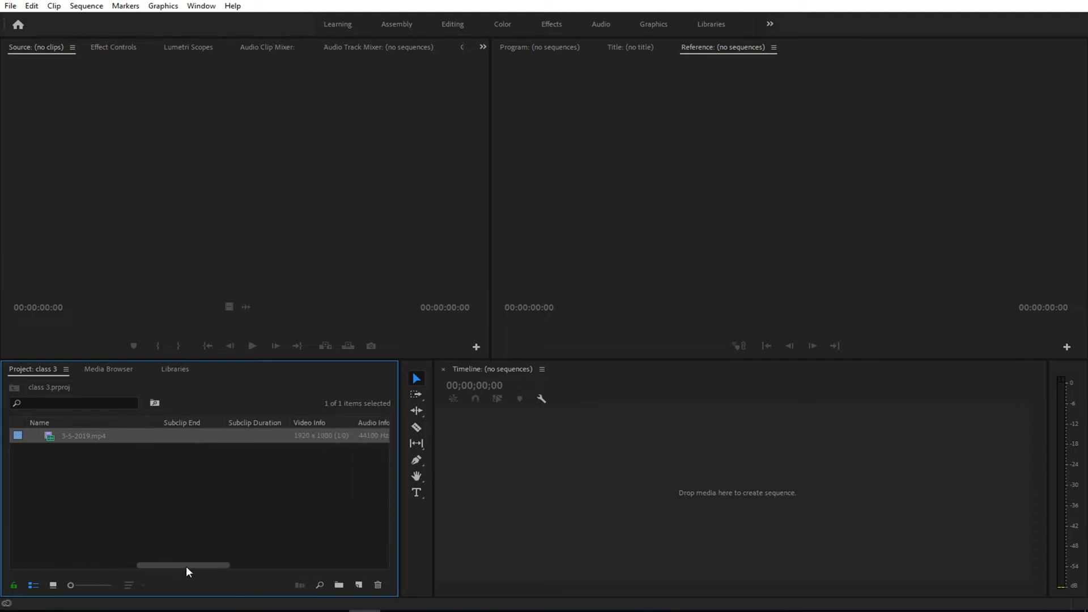
pyautogui.moveTo(189, 570); pyautogui.dragTo(218, 565)
pyautogui.moveTo(229, 441)
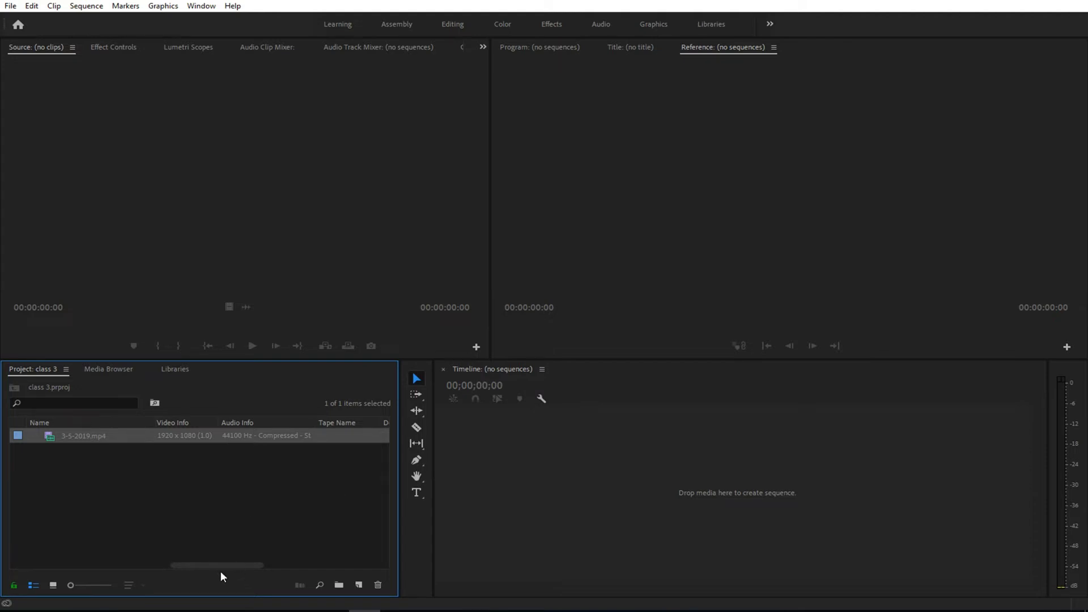
pyautogui.moveTo(230, 566)
pyautogui.mouseDown()
pyautogui.moveTo(344, 558)
pyautogui.moveTo(68, 567)
pyautogui.mouseUp()
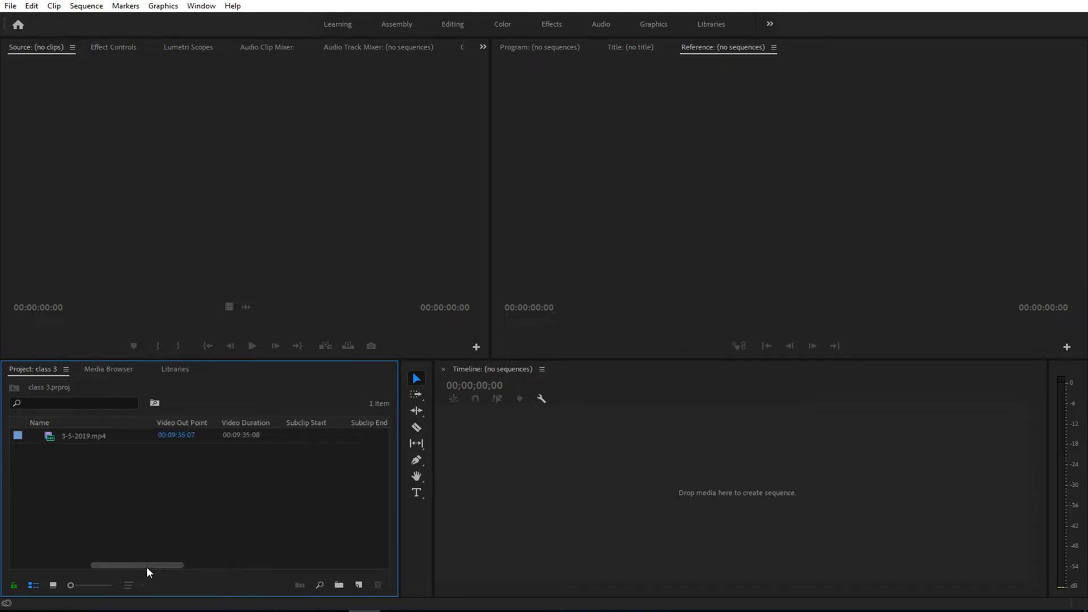
# Start another new sequence with Custom editing mode and a 25.00 fps timebase
pyautogui.click(363, 583)
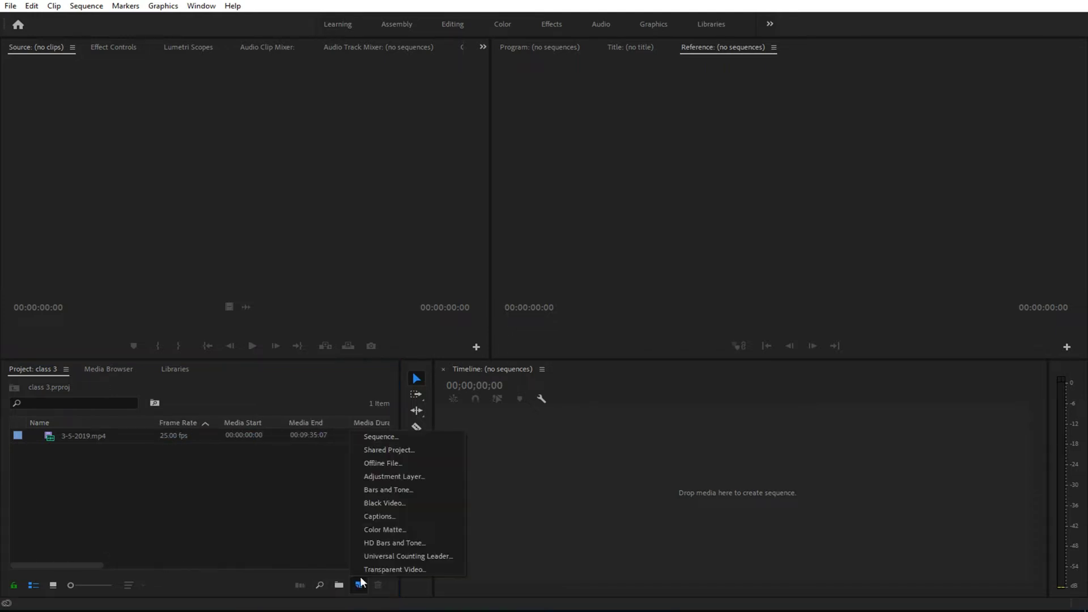
pyautogui.click(365, 431)
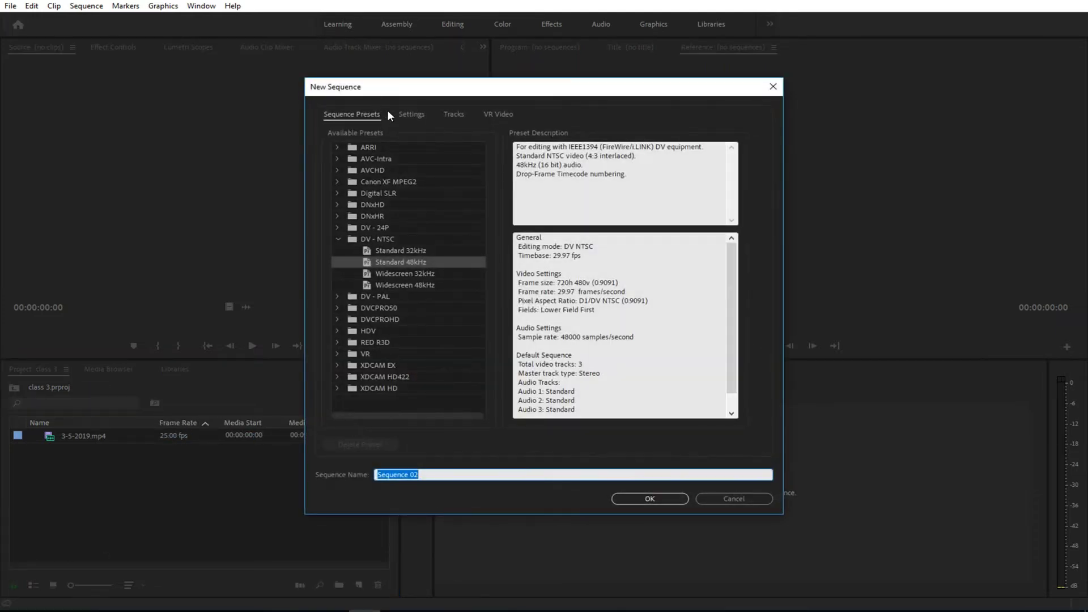
pyautogui.click(412, 117)
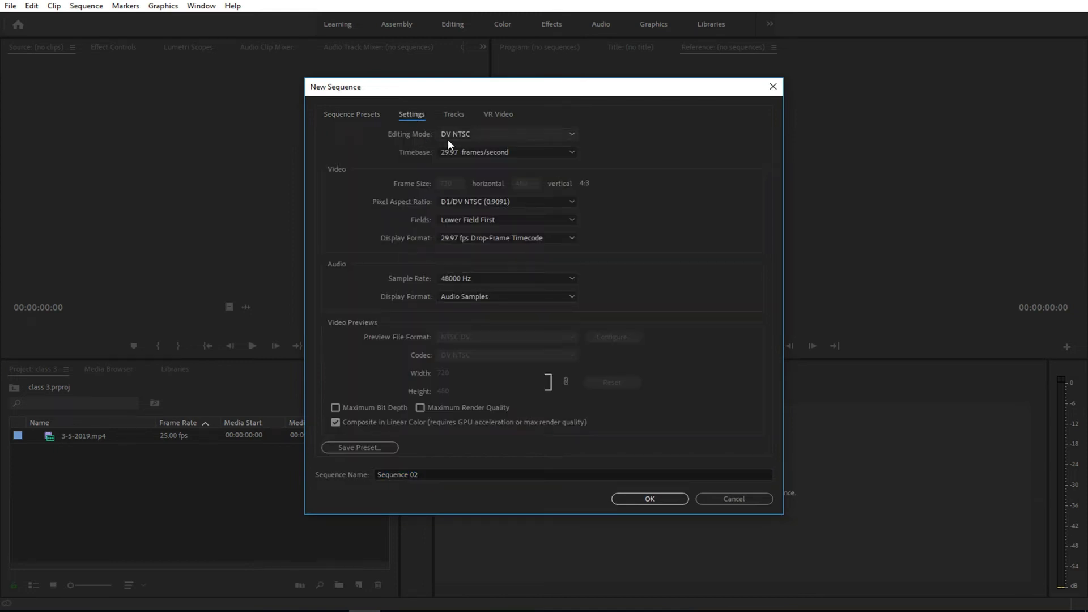
pyautogui.click(448, 138)
pyautogui.scroll(5, 498, 226)
pyautogui.click(481, 150)
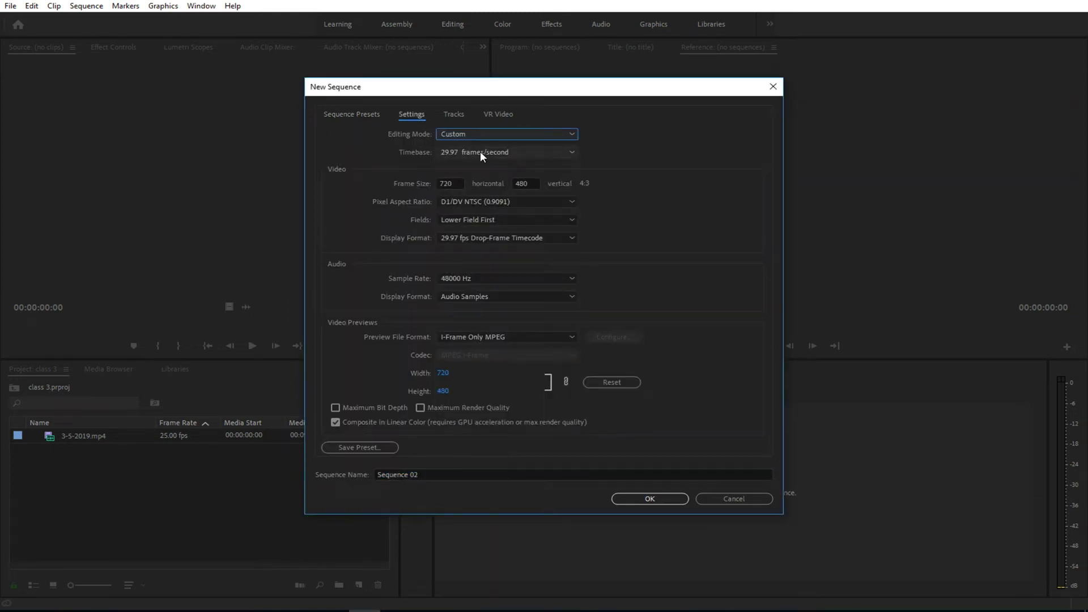
pyautogui.click(468, 155)
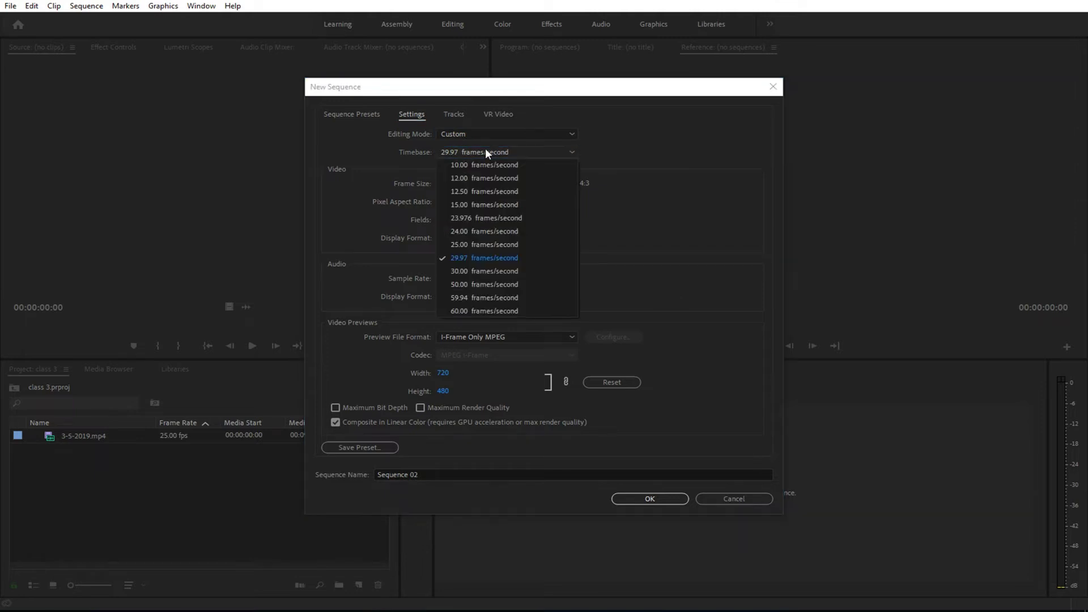
pyautogui.click(462, 231)
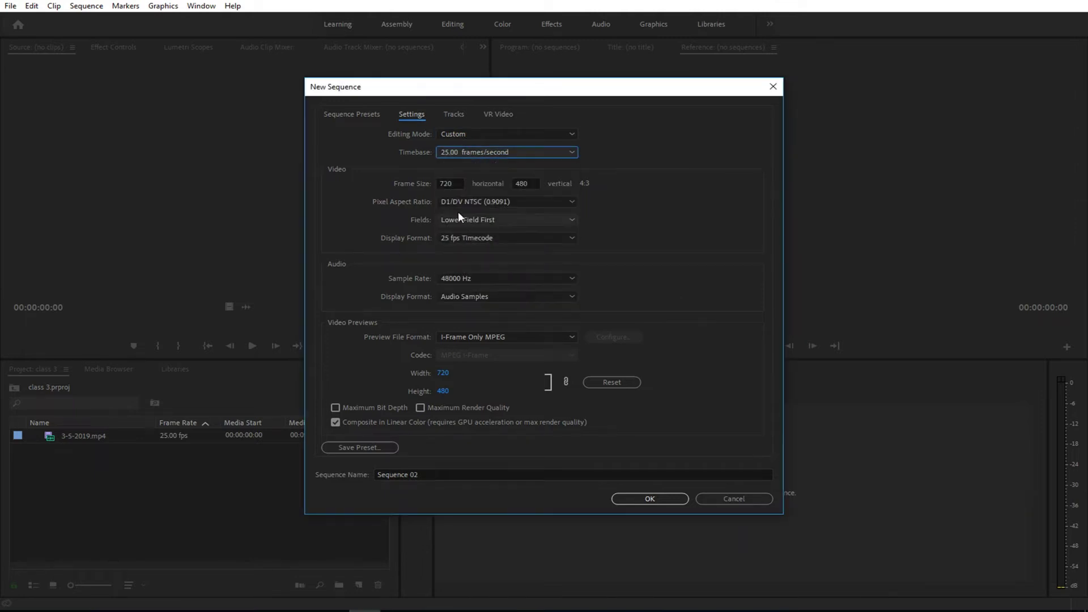
# Set the frame size to 1920 × 1080, Square Pixels (1.0), and No Fields (Progressive Scan)
pyautogui.doubleClick(462, 181)
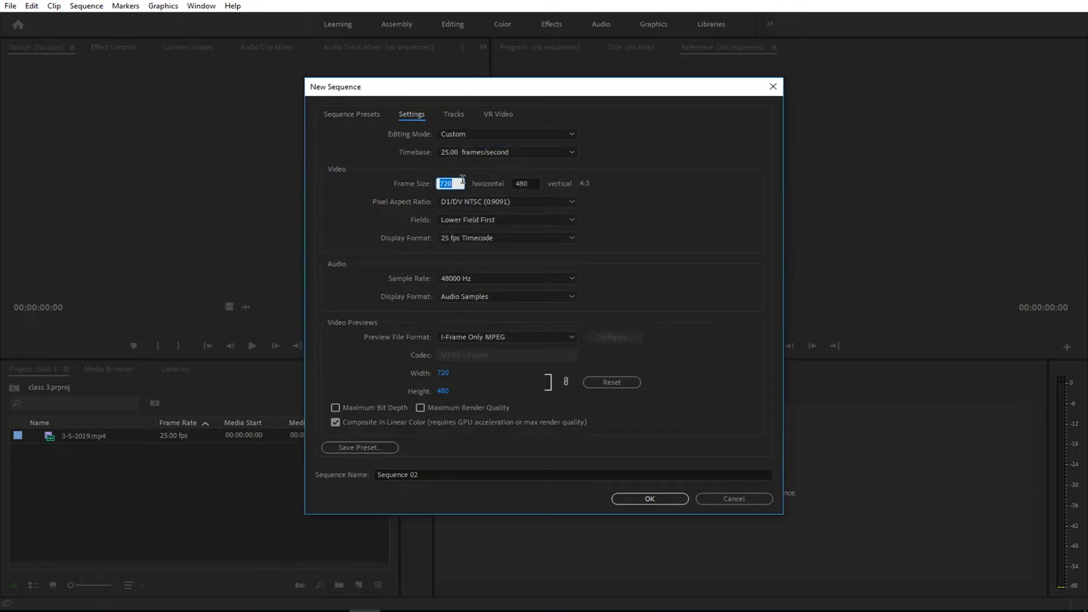
pyautogui.write('1920')
pyautogui.doubleClick(516, 183)
pyautogui.write('1')
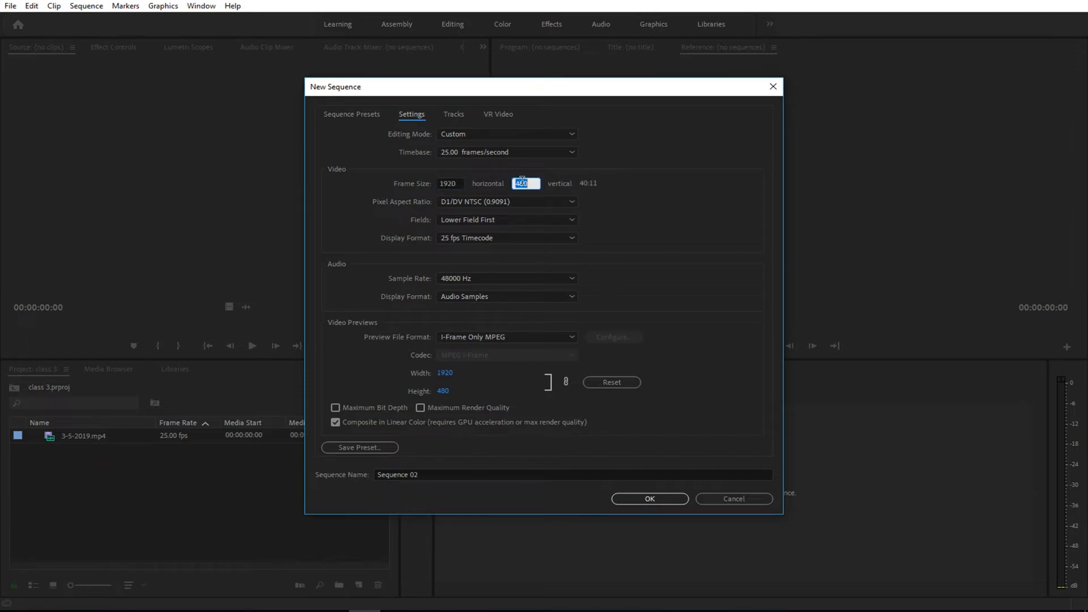
pyautogui.write('080')
pyautogui.click(502, 205)
pyautogui.click(488, 216)
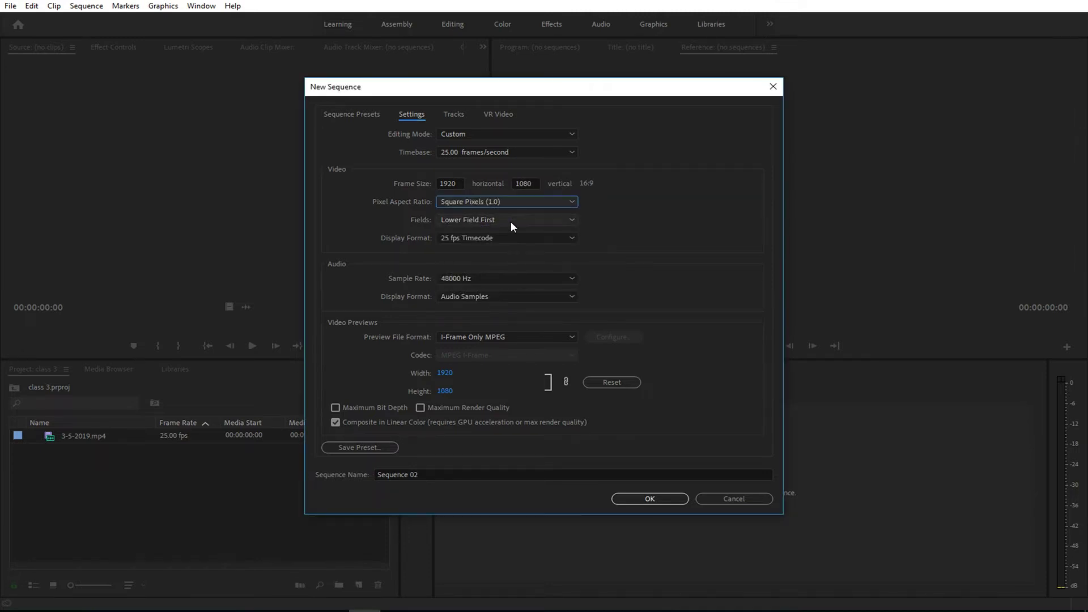
pyautogui.click(511, 222)
pyautogui.click(497, 232)
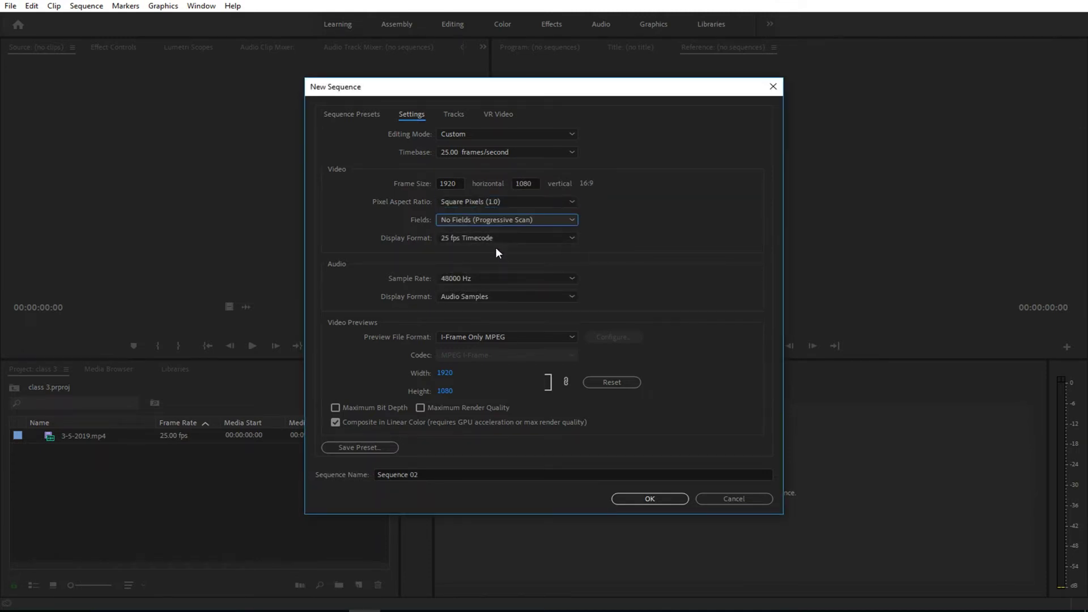
# Choose a 44100 Hz audio sample rate and create the sequence
pyautogui.click(483, 279)
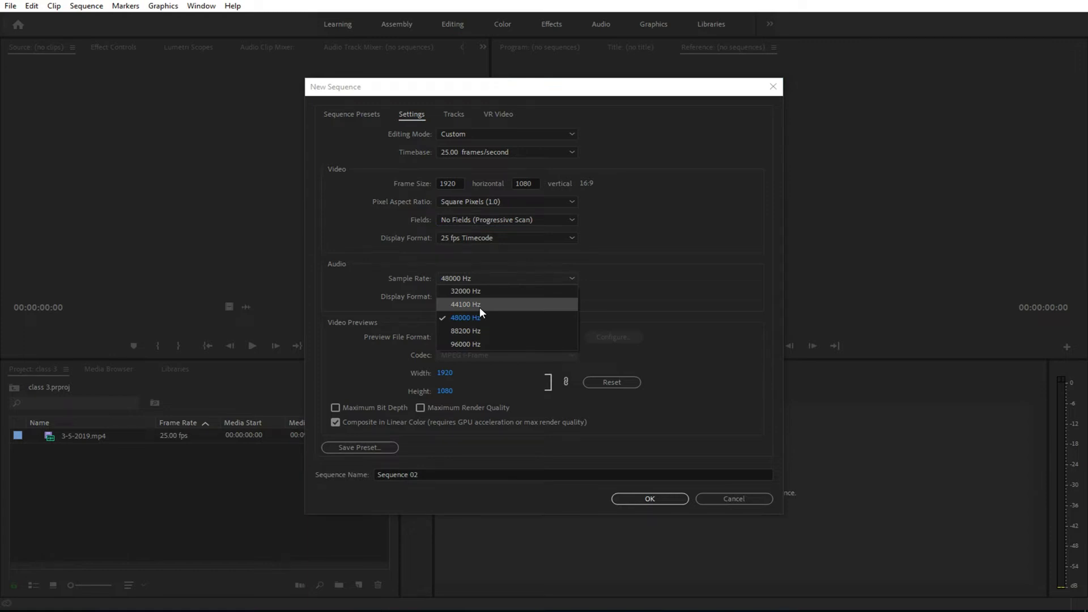
pyautogui.click(479, 306)
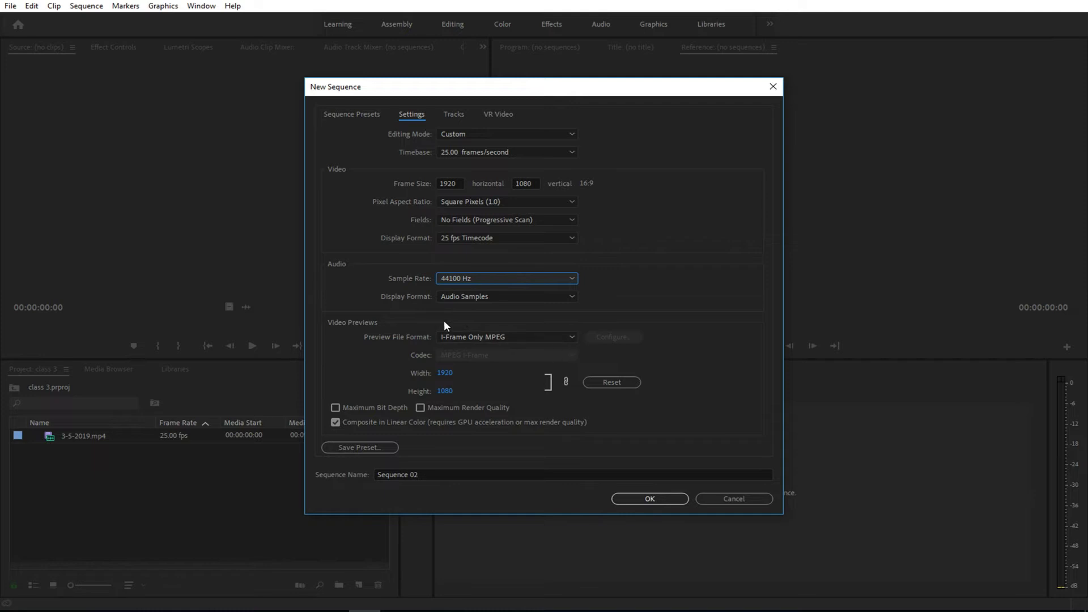
pyautogui.click(664, 502)
pyautogui.click(653, 500)
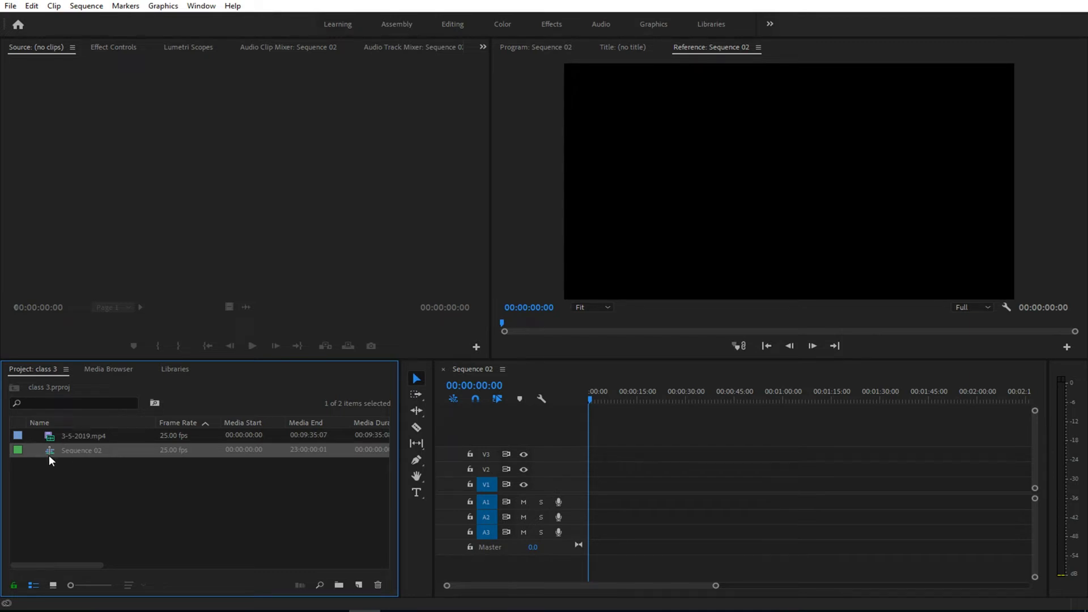
# Open 3-5-2019.mp4 in the Source monitor and switch the Project panel to Icon view
pyautogui.moveTo(50, 456)
pyautogui.doubleClick(60, 434)
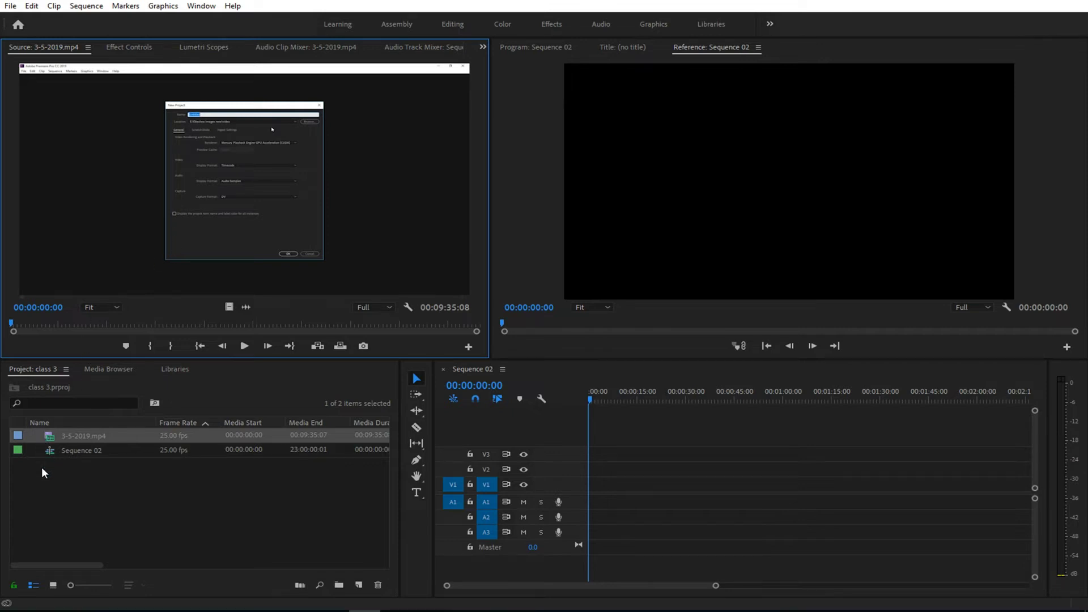
pyautogui.click(53, 584)
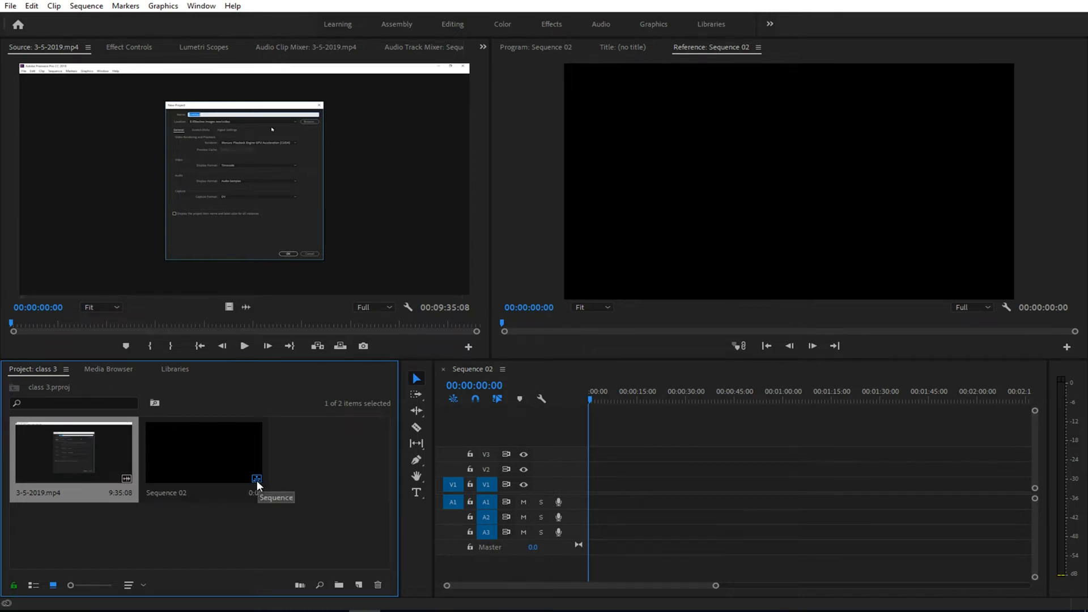
# Place 3-5-2019.mp4 into Sequence 02 at 00:00, video on V1 and audio on A2
pyautogui.moveTo(243, 489)
pyautogui.moveTo(278, 446); pyautogui.dragTo(677, 483)
pyautogui.moveTo(73, 453)
pyautogui.mouseDown()
pyautogui.moveTo(673, 470)
pyautogui.moveTo(639, 502)
pyautogui.mouseUp()
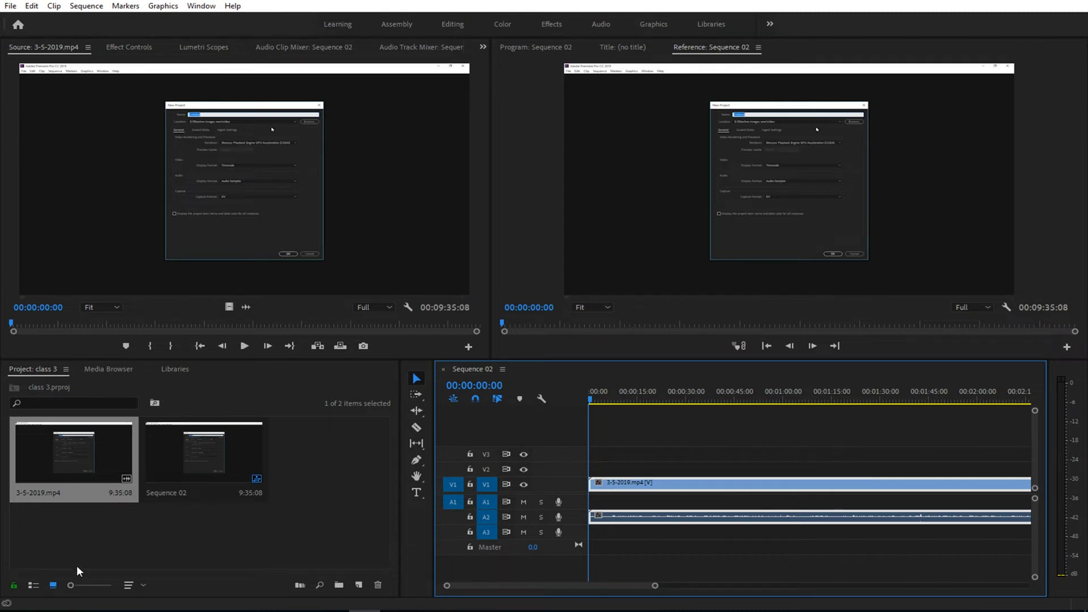
# Return to list view and rename Sequence 02 to 'classs 3'
pyautogui.click(33, 584)
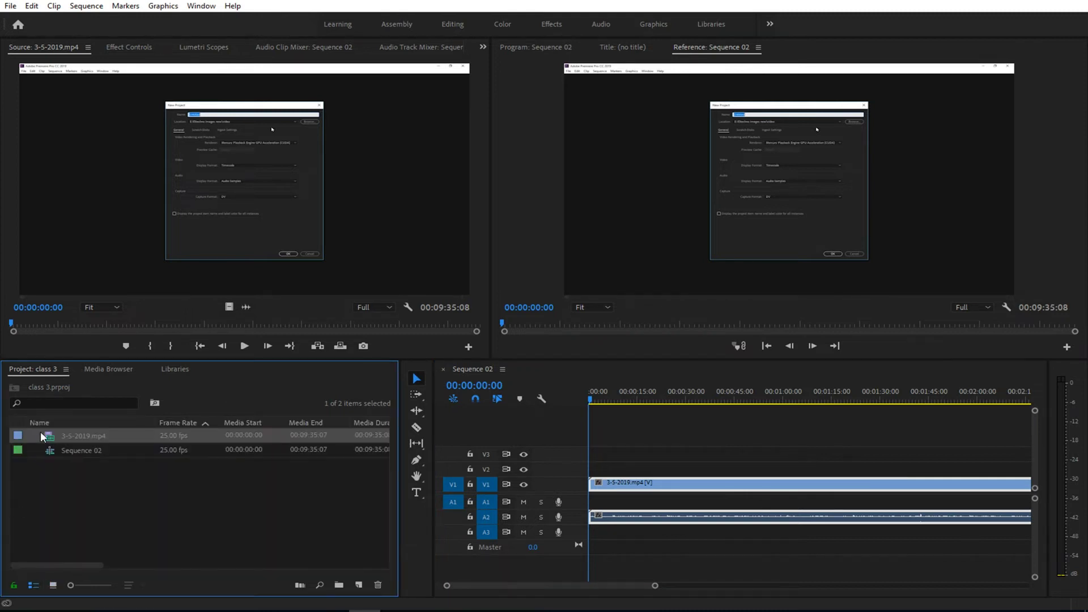
pyautogui.click(79, 449)
pyautogui.click(84, 449)
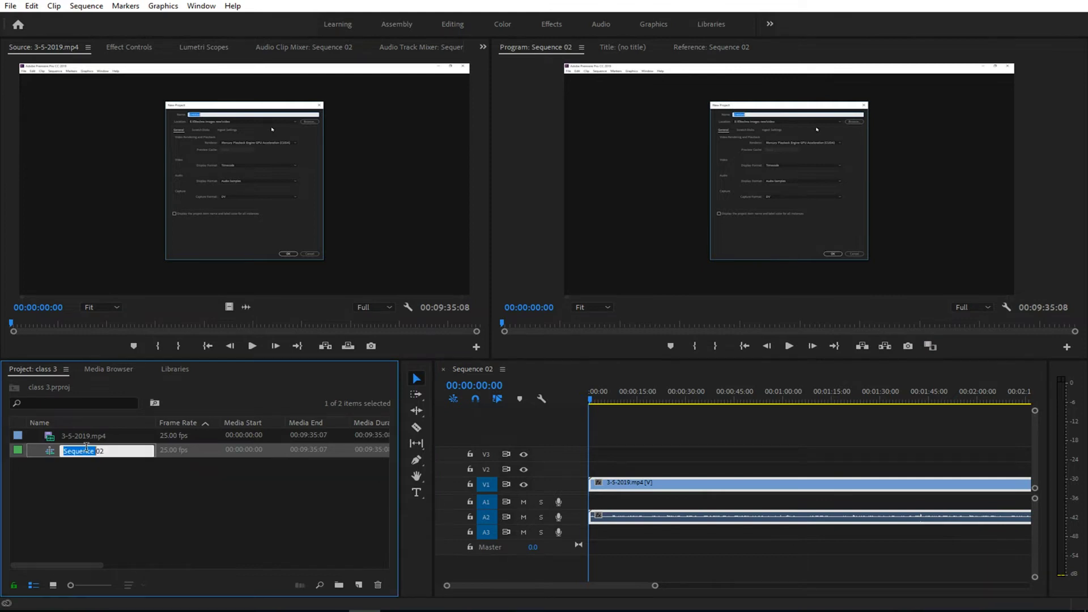
pyautogui.write('cla')
pyautogui.write('sss 3')
pyautogui.press('Return')
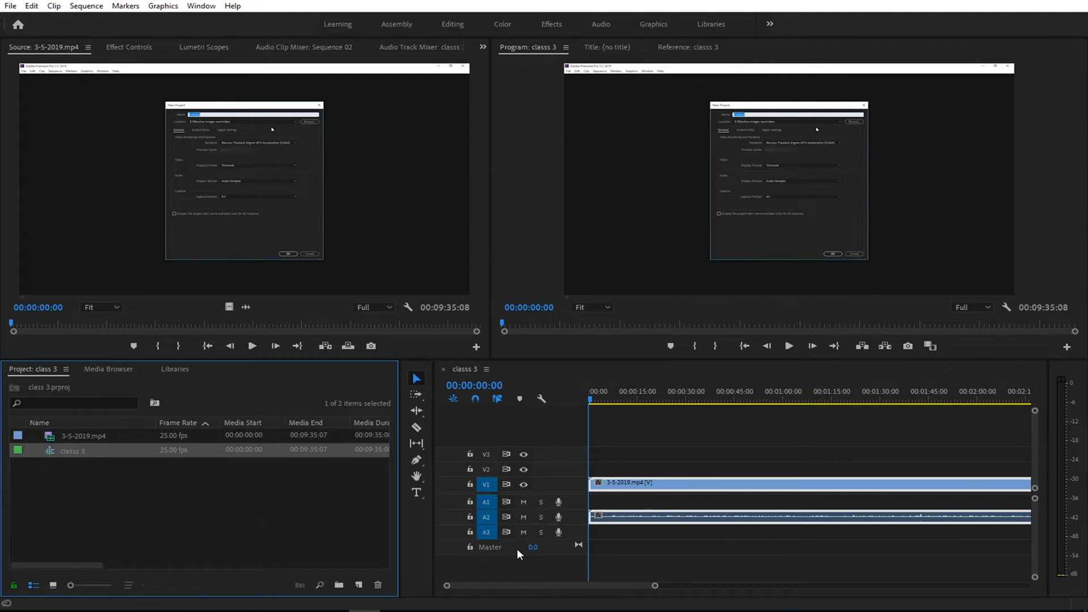
# Undo the rename and the clip placement, then bring up the Import dialog
pyautogui.hotkey('ctrl', 'z')
pyautogui.hotkey('ctrl', 'z')
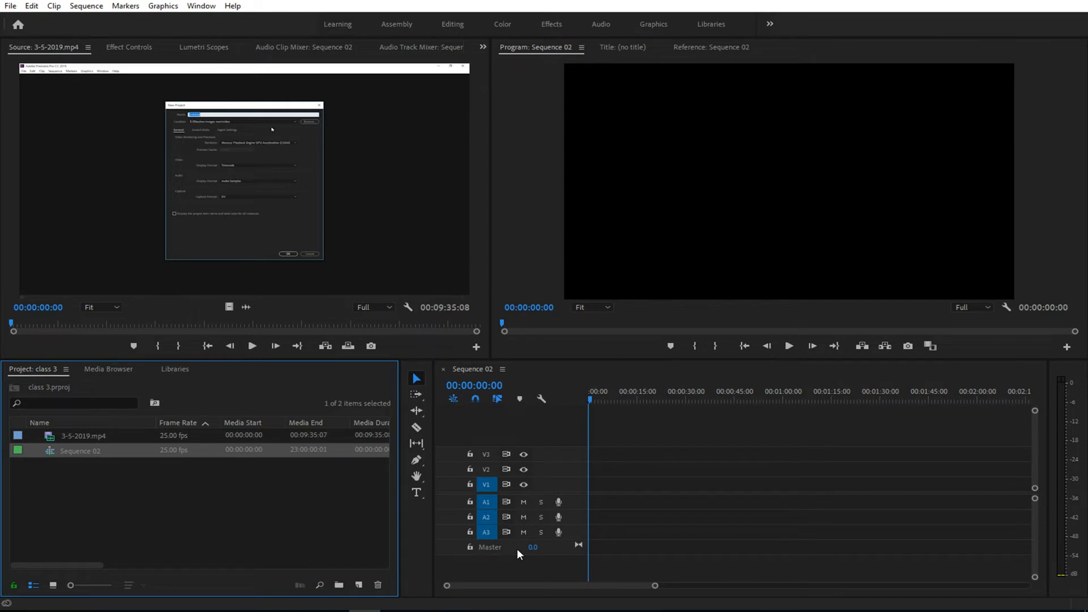
pyautogui.hotkey('ctrl', 'z')
pyautogui.hotkey('ctrl', 'z')
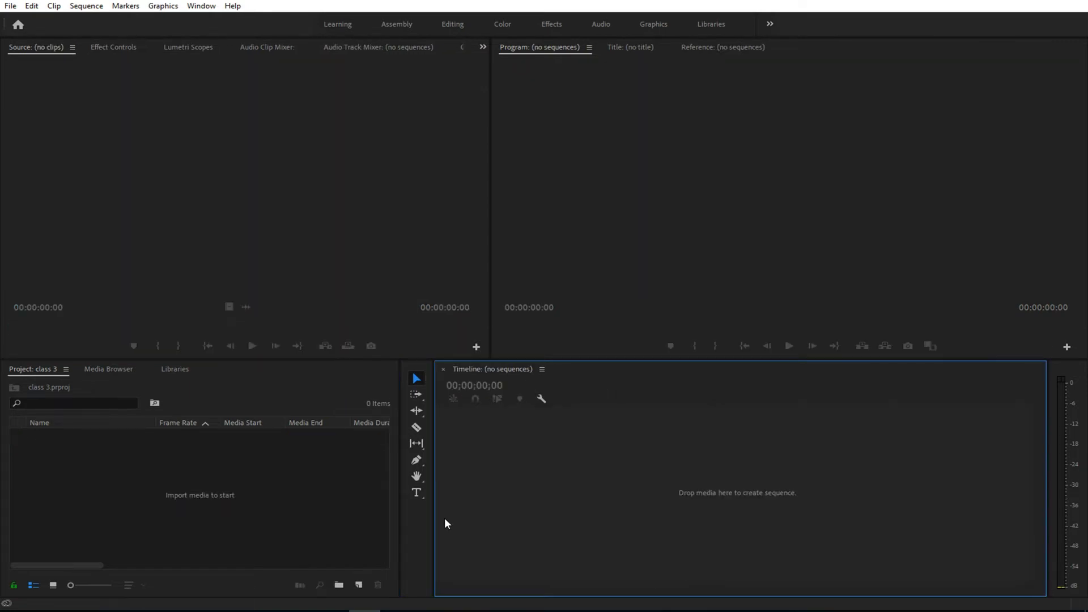
pyautogui.doubleClick(113, 517)
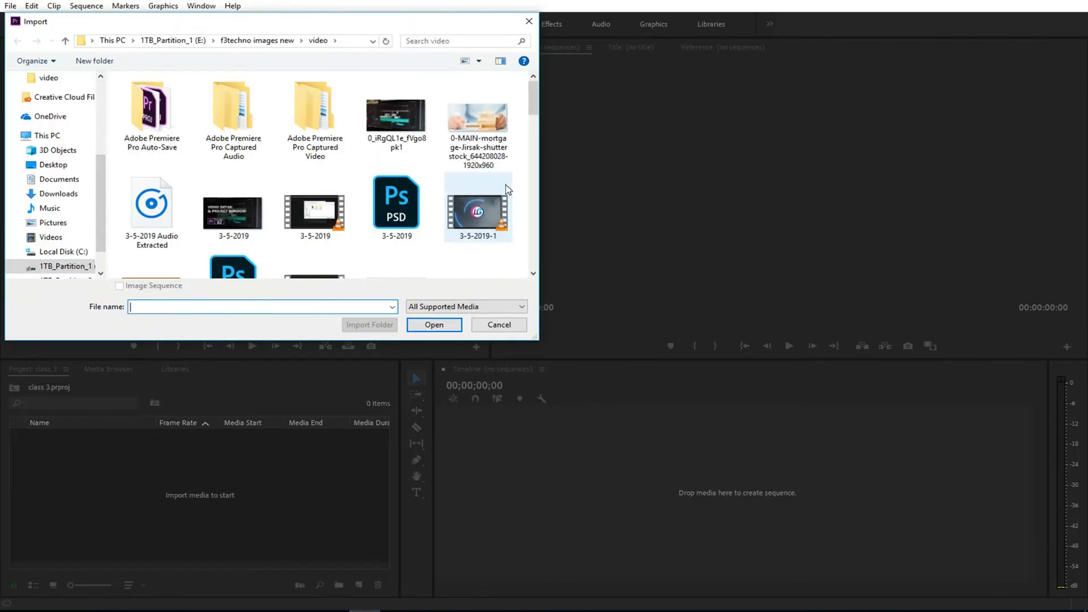
# Import the 3-5-2019 video file into the project
pyautogui.click(304, 215)
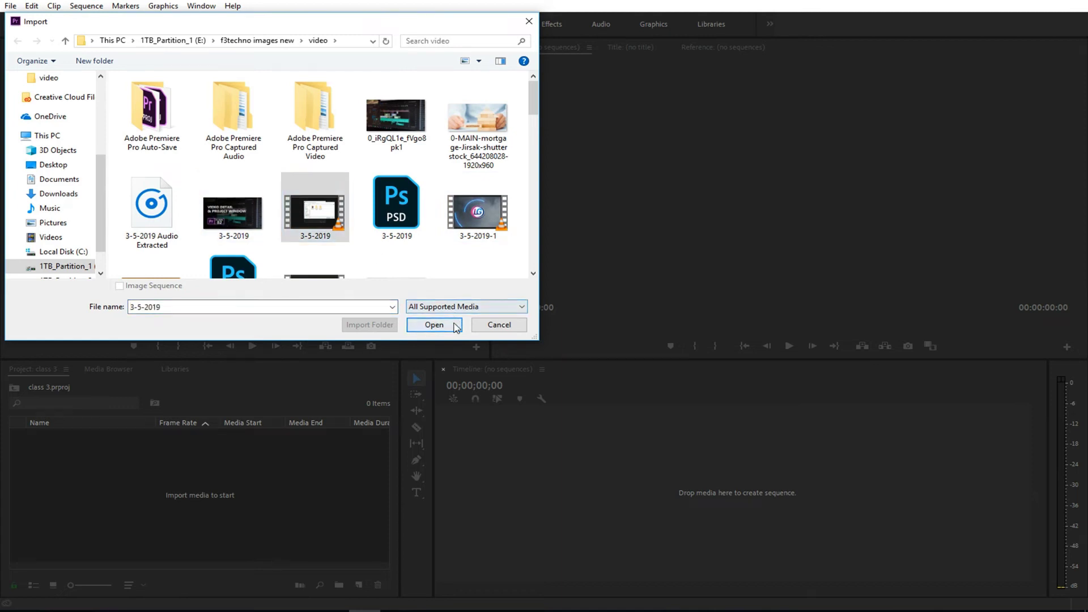
pyautogui.click(434, 324)
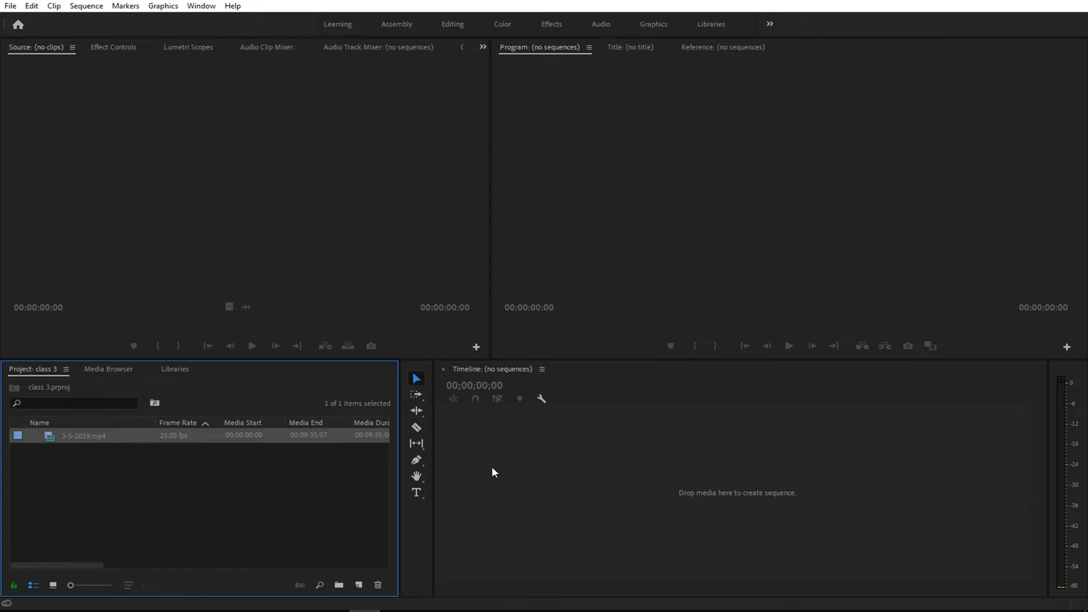
# Start a new sequence with Custom editing mode and a 25 fps timebase
pyautogui.click(358, 585)
pyautogui.click(385, 436)
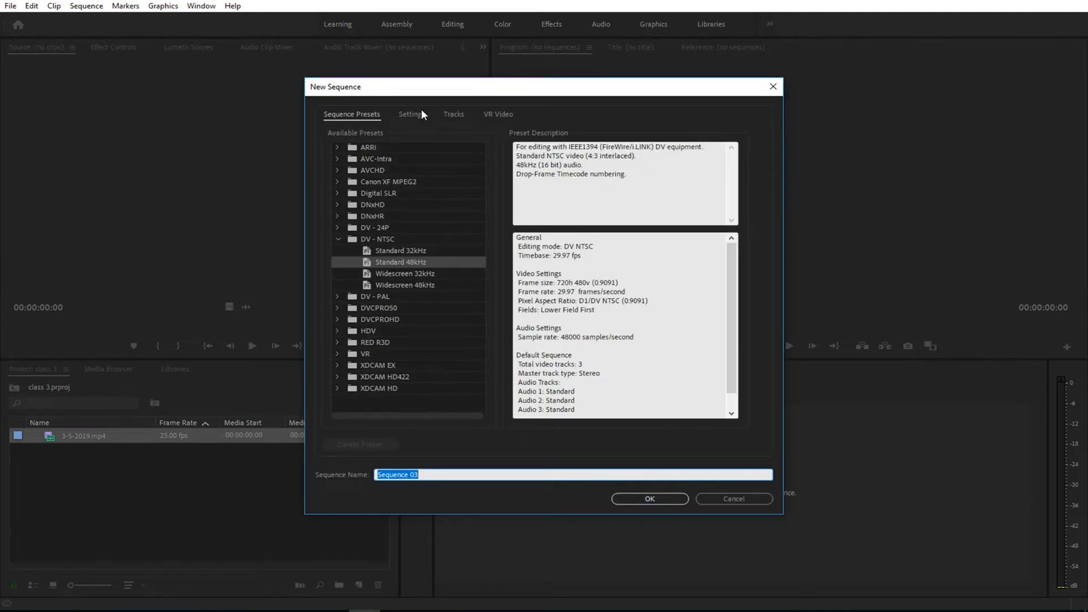
pyautogui.click(406, 114)
pyautogui.click(488, 135)
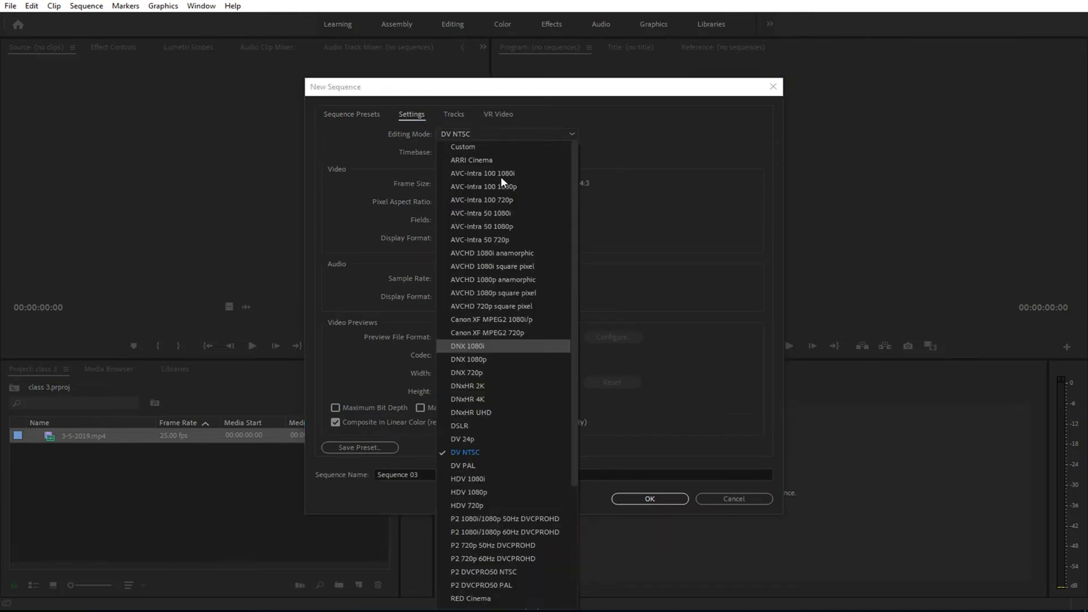
pyautogui.click(507, 147)
pyautogui.click(492, 151)
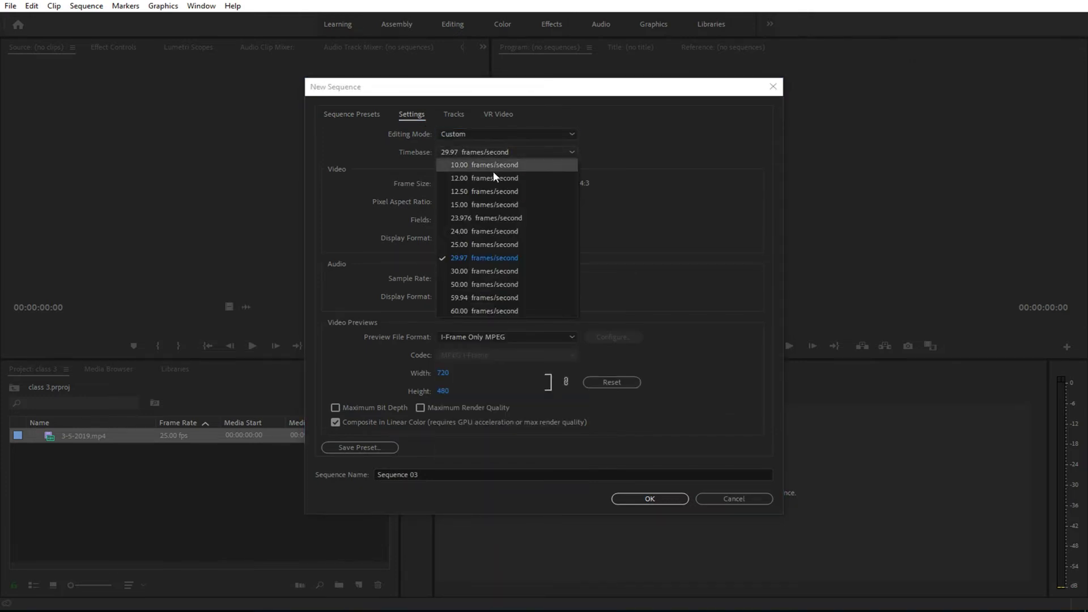
pyautogui.click(488, 243)
# Set the frame size to 1920 × 1080 with square pixels and progressive scan
pyautogui.doubleClick(445, 183)
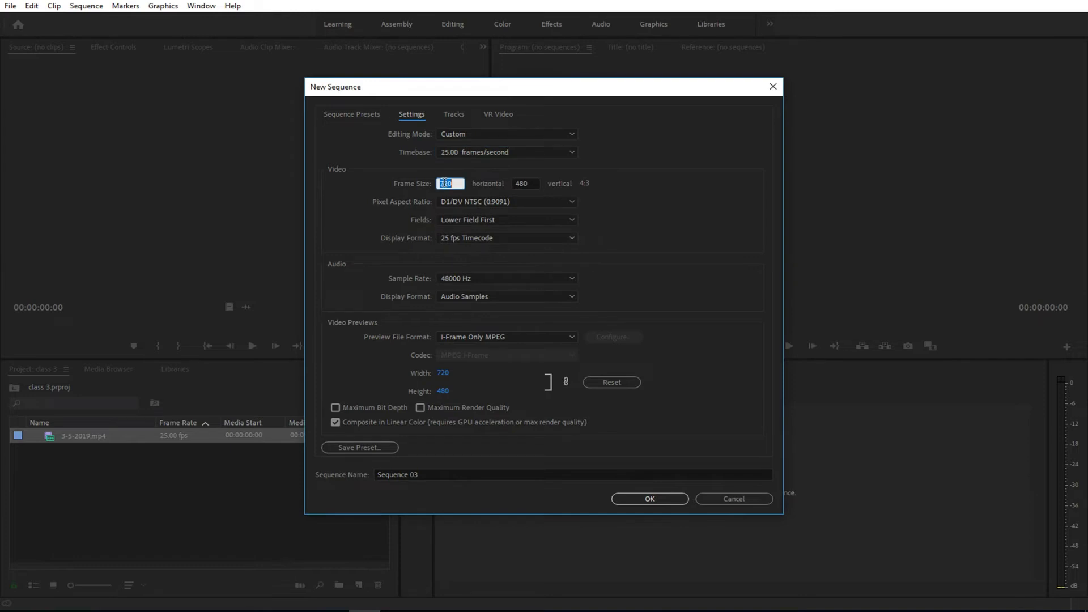
pyautogui.write('1920')
pyautogui.doubleClick(520, 183)
pyautogui.write('1080')
pyautogui.click(534, 206)
pyautogui.click(521, 218)
pyautogui.click(511, 219)
pyautogui.click(502, 232)
# Keep the 48000 Hz sample rate and create Sequence 03
pyautogui.click(488, 278)
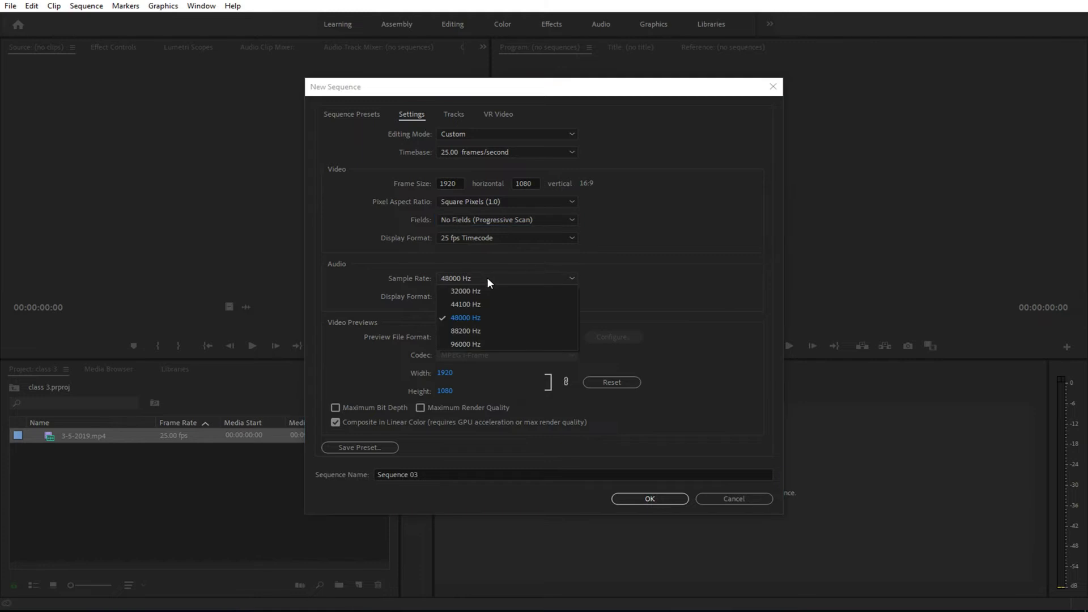
pyautogui.click(491, 321)
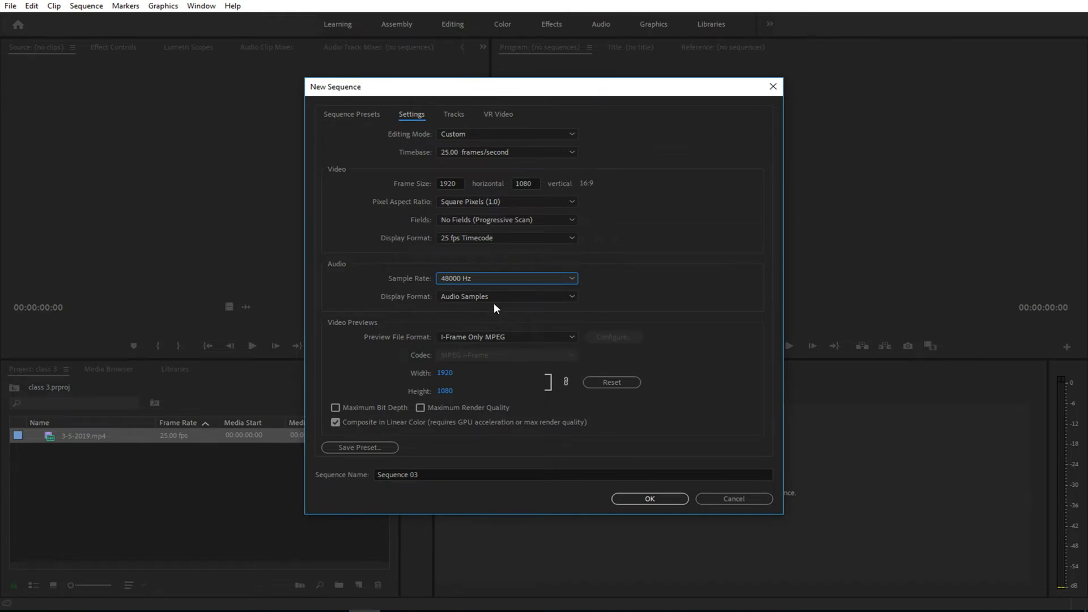
pyautogui.click(667, 500)
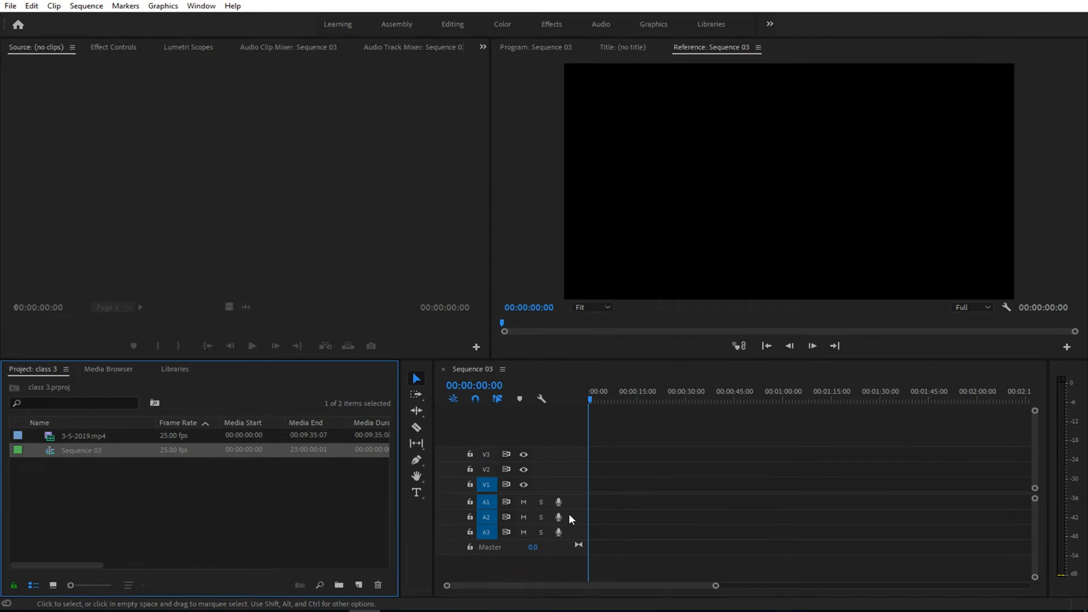
# Preview 3-5-2019.mp4 in the Source monitor and drag it onto the sequence's V1/A1 tracks
pyautogui.doubleClick(75, 436)
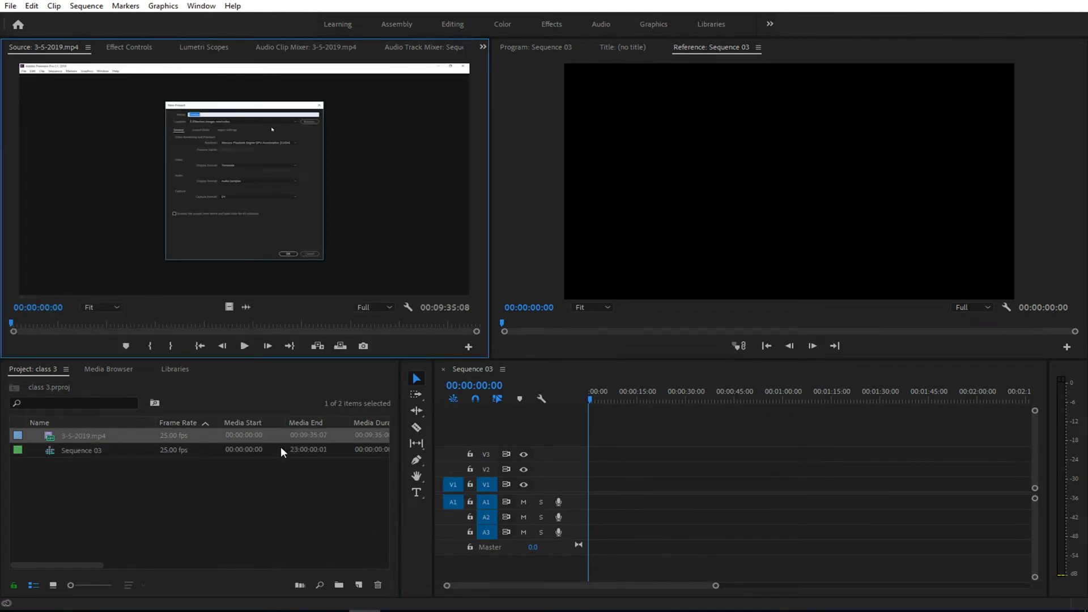
pyautogui.click(623, 482)
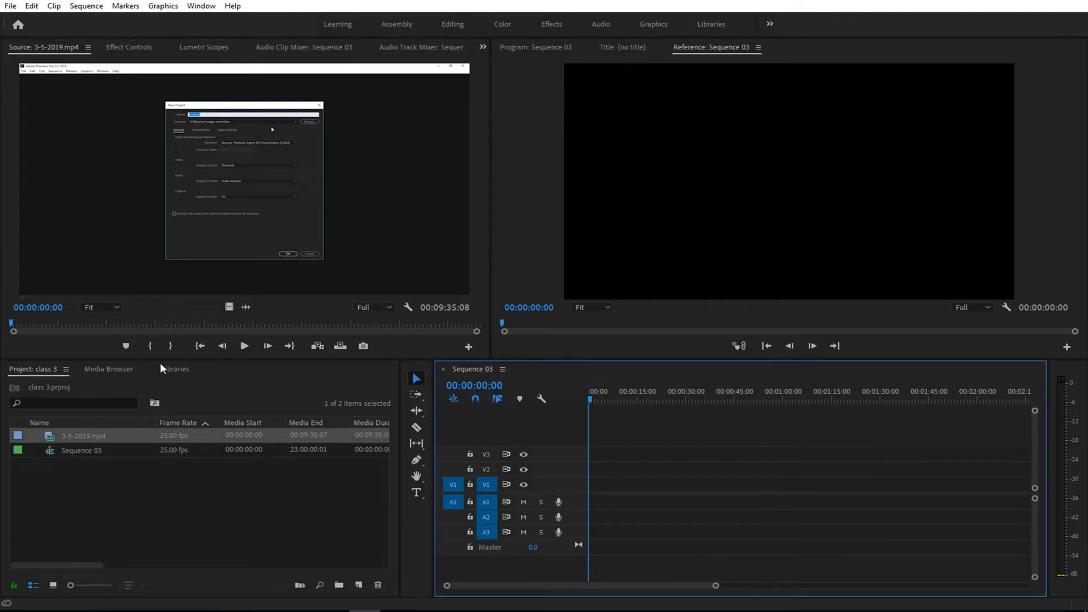
pyautogui.moveTo(51, 440)
pyautogui.mouseDown()
pyautogui.moveTo(589, 511)
pyautogui.moveTo(592, 494)
pyautogui.mouseUp()
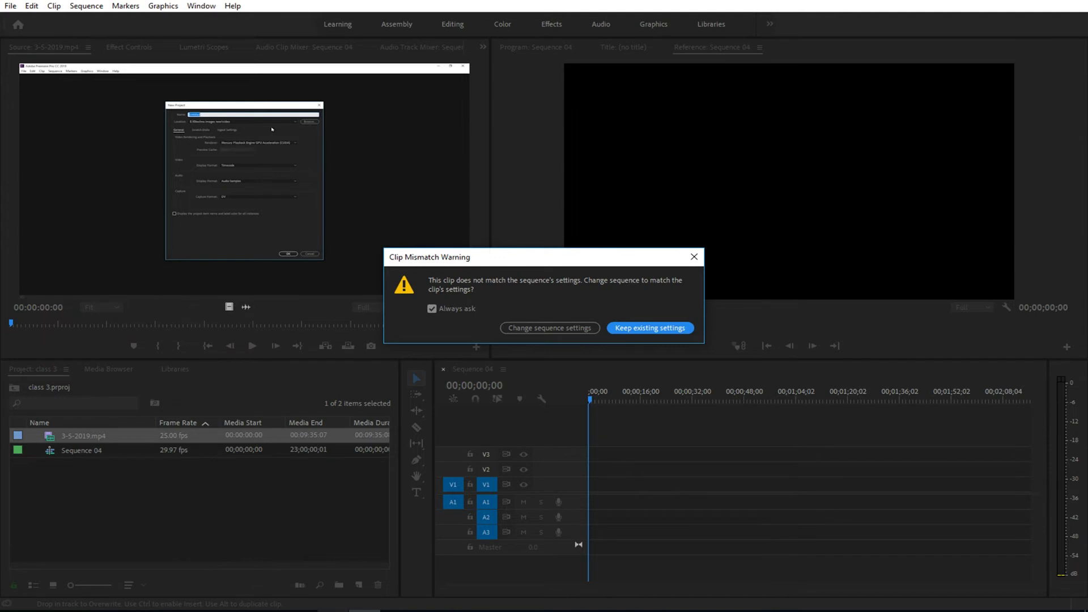
# Match the sequence settings to the clip, then remove Sequence 04 so only 3-5-2019.mp4 remains
pyautogui.hotkey('alt', 'Tab')
pyautogui.hotkey('alt', 'Tab')
pyautogui.click(547, 328)
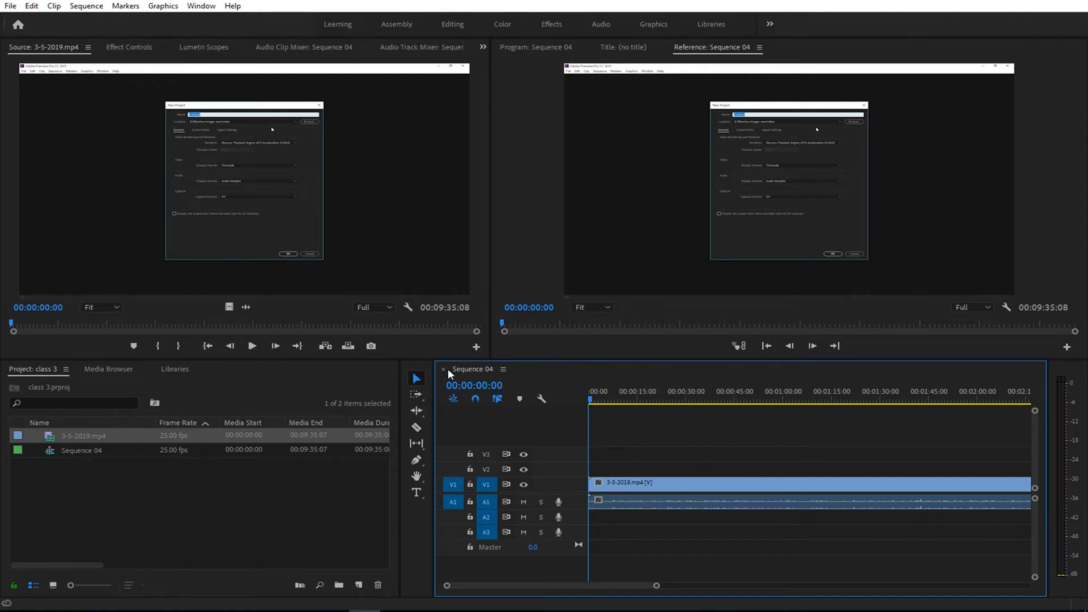
pyautogui.doubleClick(79, 454)
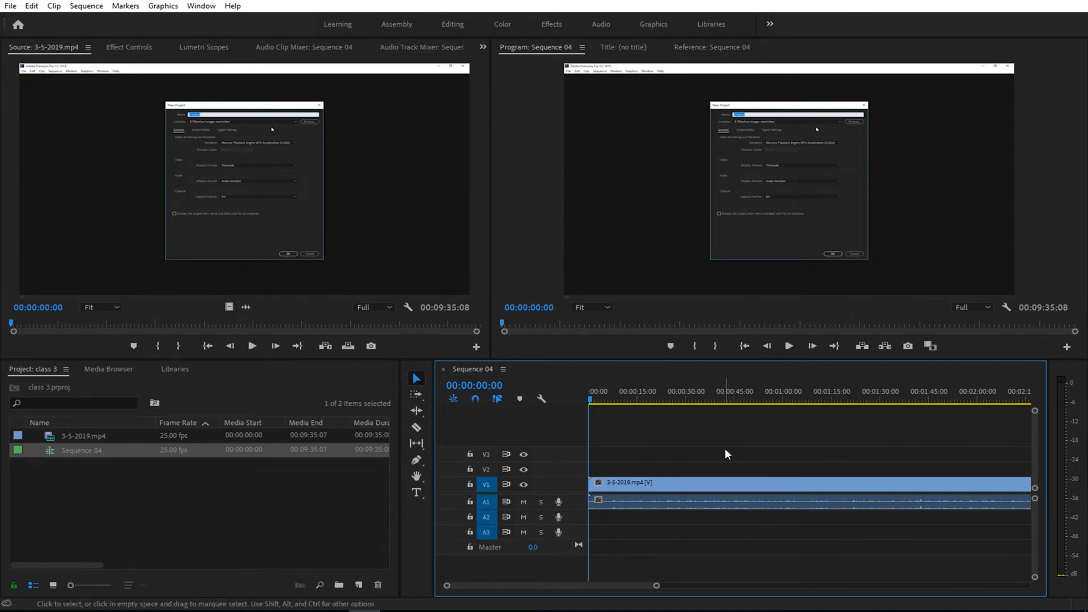
pyautogui.hotkey('ctrl', 'z')
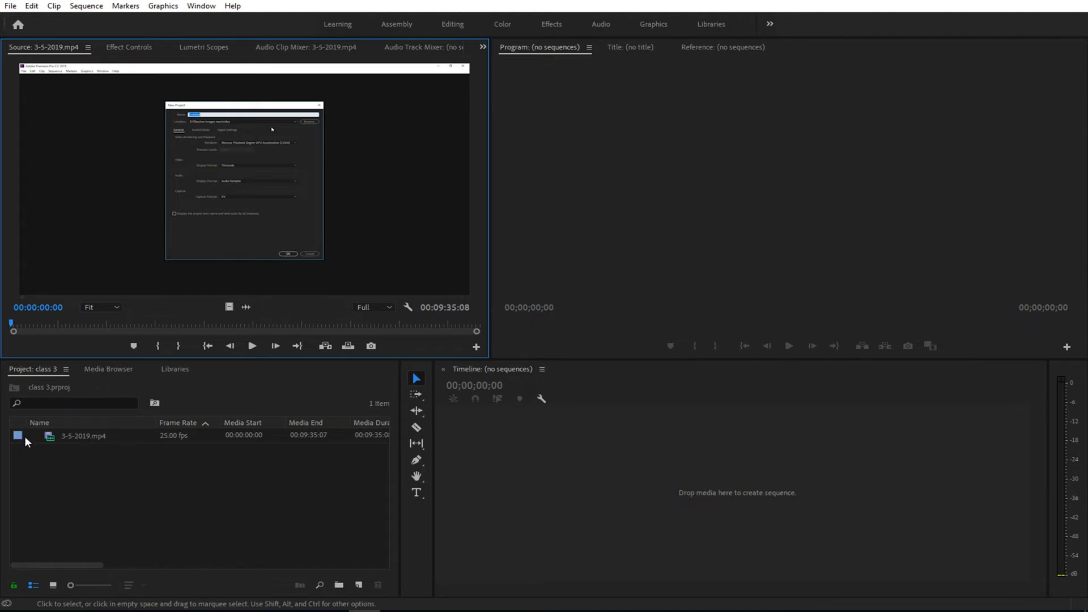
# Drag 3-5-2019.mp4 into the empty Timeline to build a new sequence named 3-5-2019
pyautogui.moveTo(47, 437); pyautogui.dragTo(524, 466)
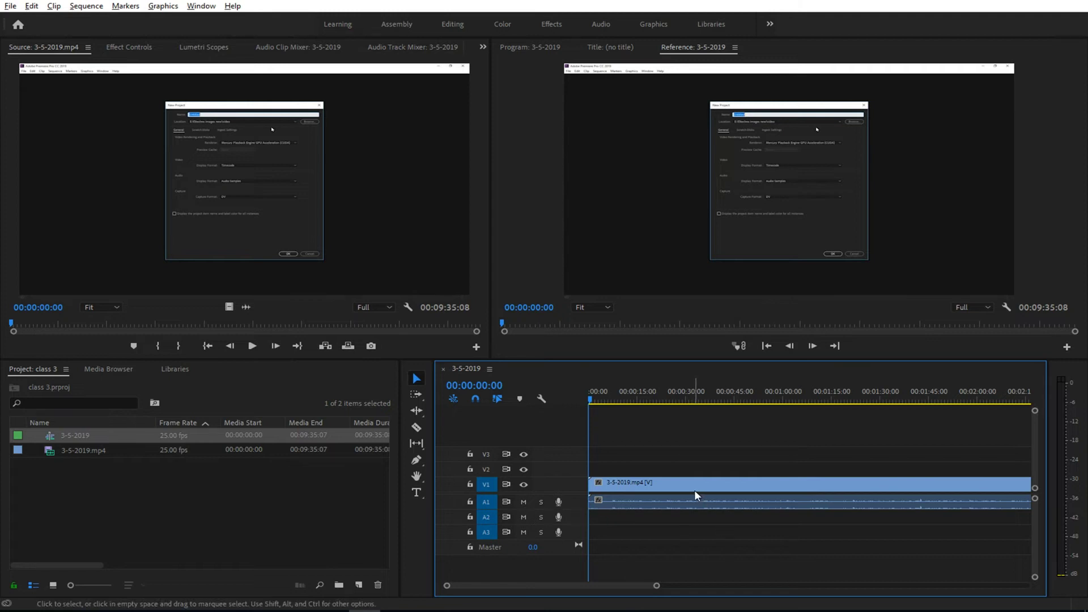
# Zoom the timeline in, then out until the whole 9:35 3-5-2019.mp4 clip fits
pyautogui.moveTo(694, 490)
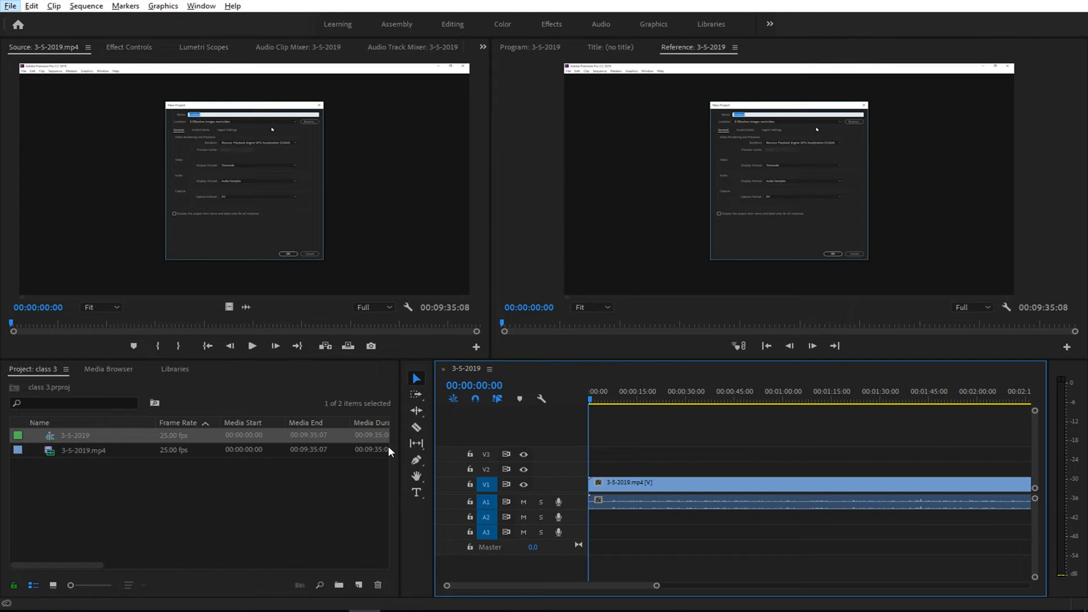
pyautogui.scroll(1, 631, 488)
pyautogui.scroll(1, 643, 501)
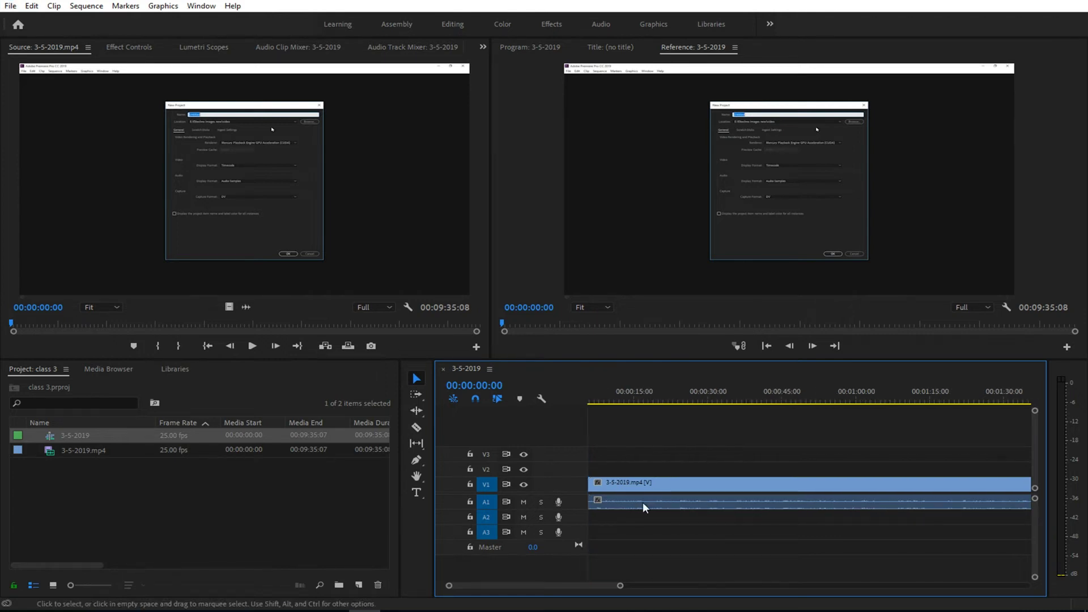
pyautogui.scroll(-1, 643, 502)
pyautogui.scroll(-2, 643, 502)
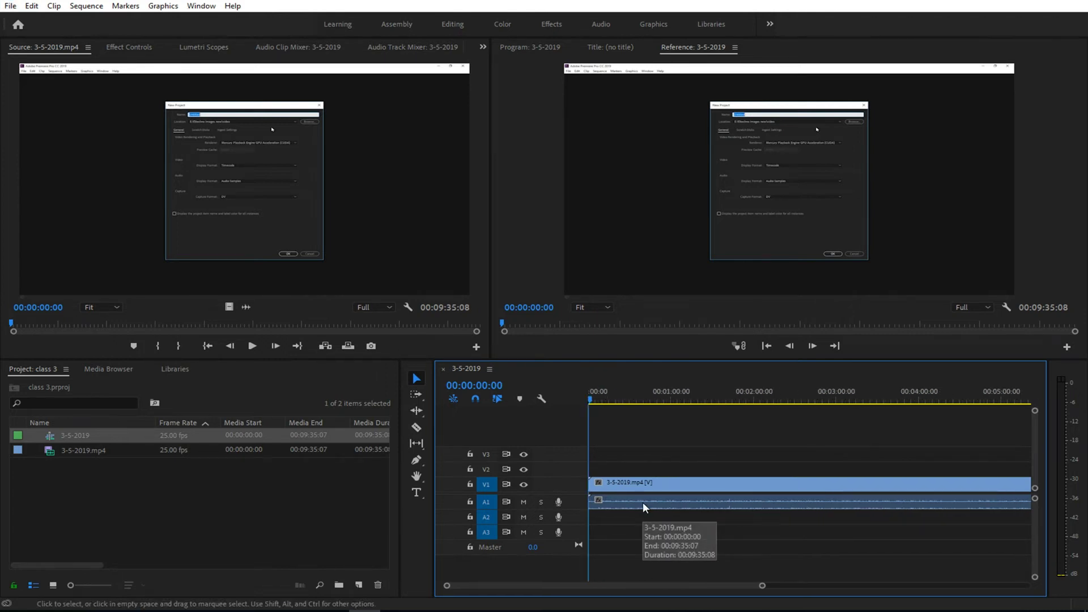
pyautogui.scroll(-1, 643, 502)
pyautogui.scroll(-1, 644, 502)
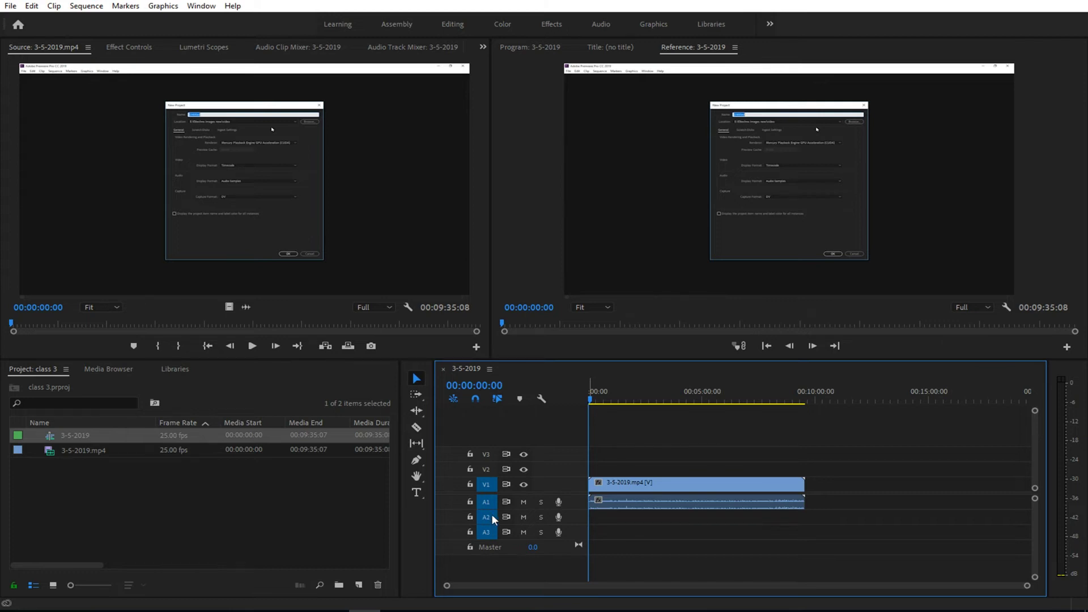
pyautogui.click(523, 485)
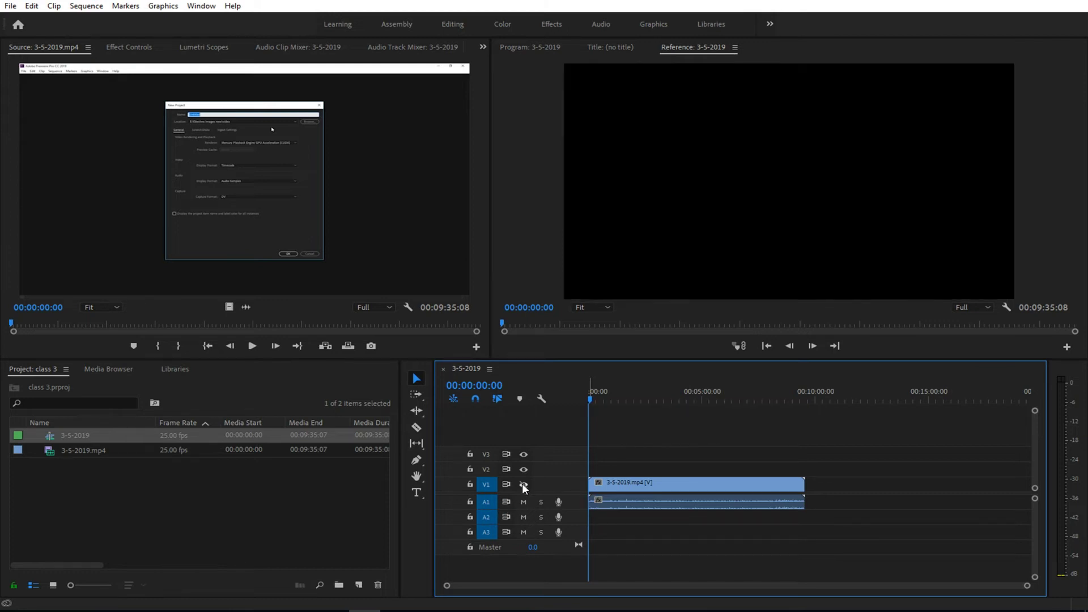
pyautogui.click(523, 484)
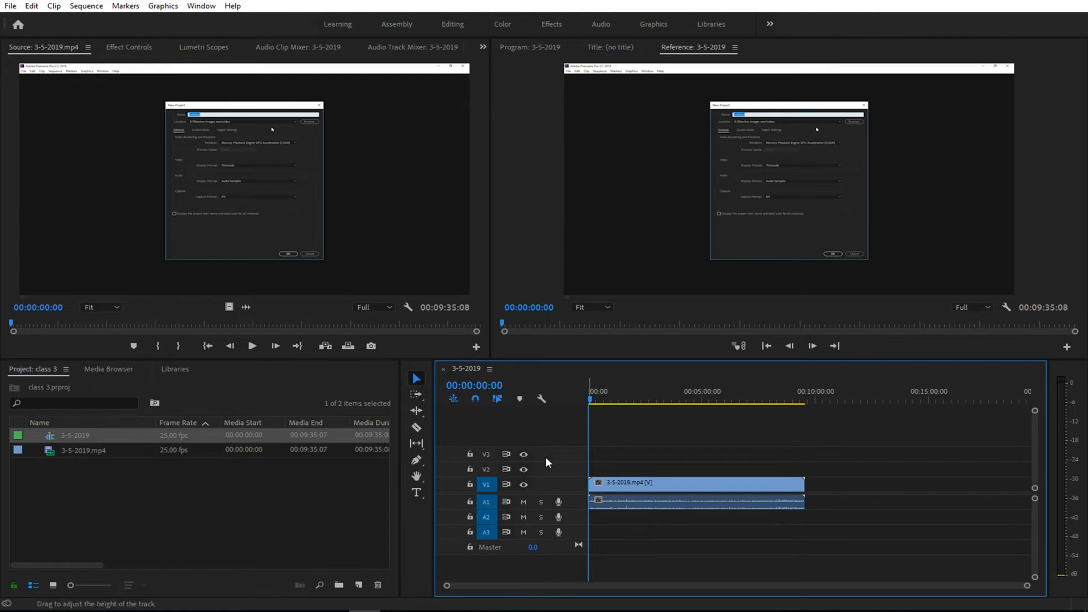
pyautogui.click(526, 488)
pyautogui.click(526, 487)
pyautogui.click(467, 483)
pyautogui.click(468, 484)
# Enlarge the V1 track so its Video 1 name and a clip thumbnail appear
pyautogui.scroll(1, 545, 485)
pyautogui.scroll(1, 545, 485)
pyautogui.scroll(1, 545, 485)
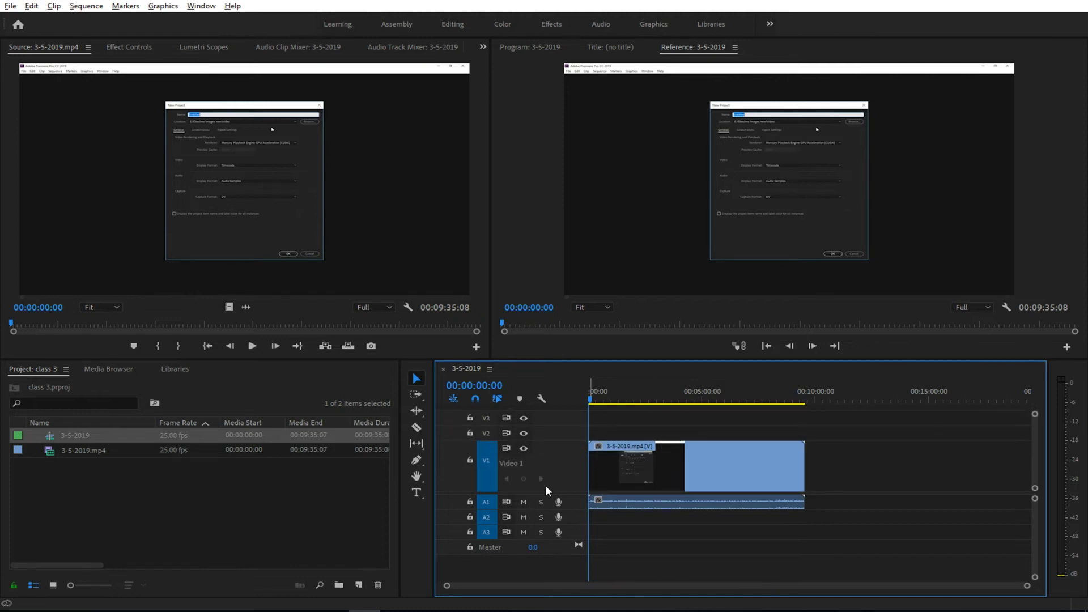
pyautogui.scroll(2, 545, 485)
pyautogui.scroll(1, 545, 485)
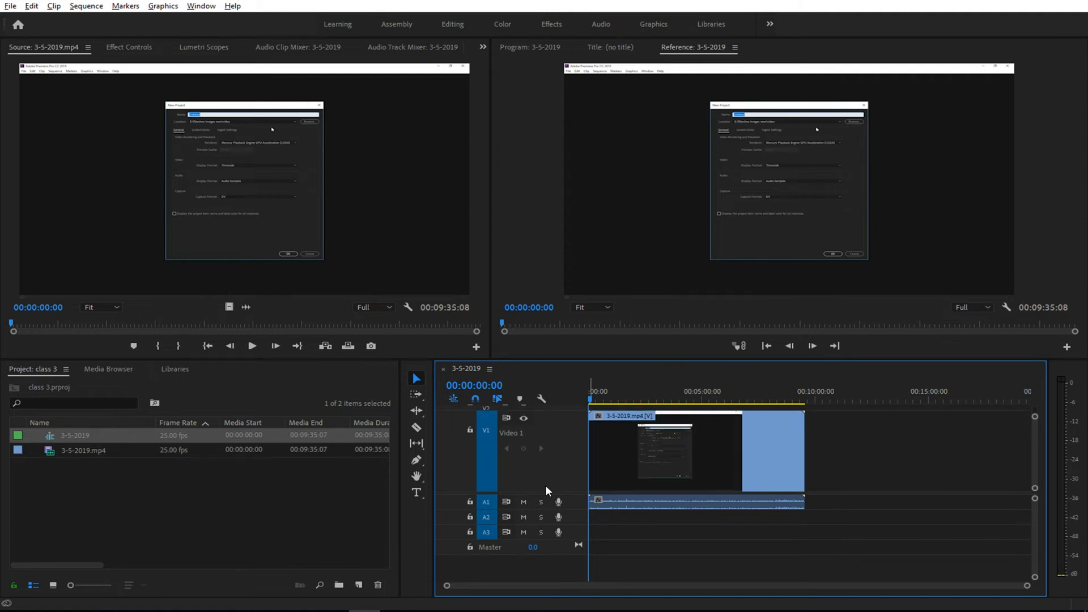
pyautogui.scroll(-2, 545, 485)
pyautogui.scroll(-1, 545, 485)
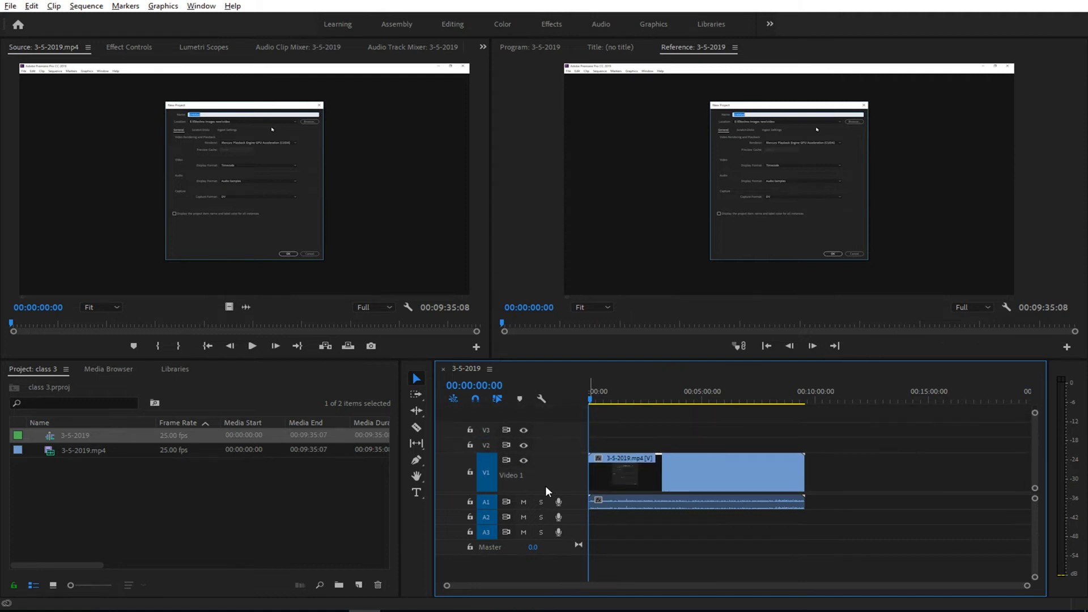
pyautogui.scroll(-1, 545, 485)
pyautogui.scroll(1, 554, 481)
pyautogui.scroll(1, 554, 481)
pyautogui.press('alt')
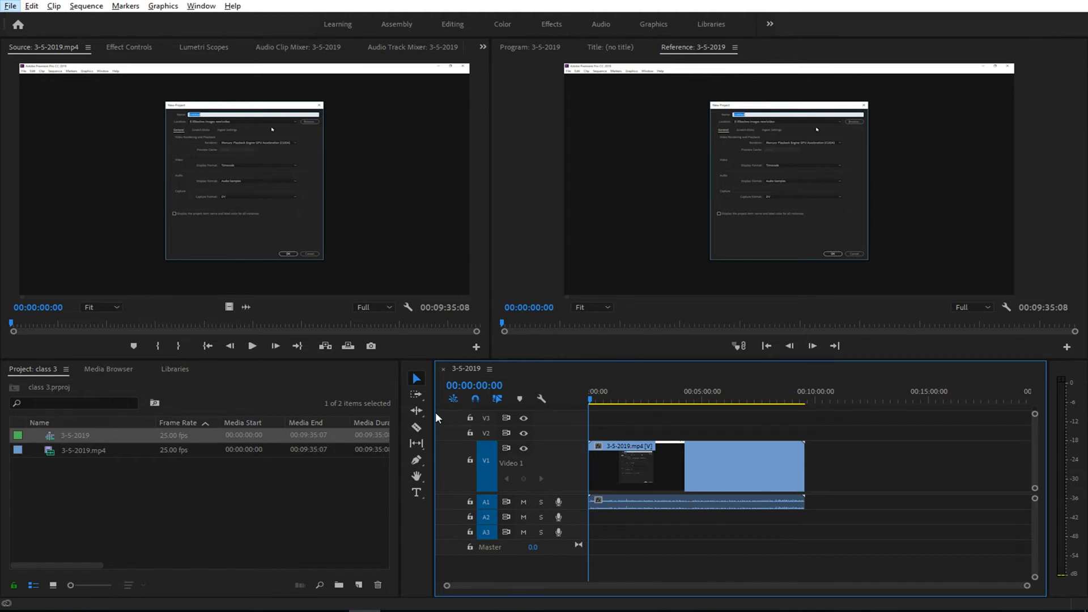
# Switch the timeline's clip display to Video Head and Tail Thumbnails
pyautogui.click(541, 399)
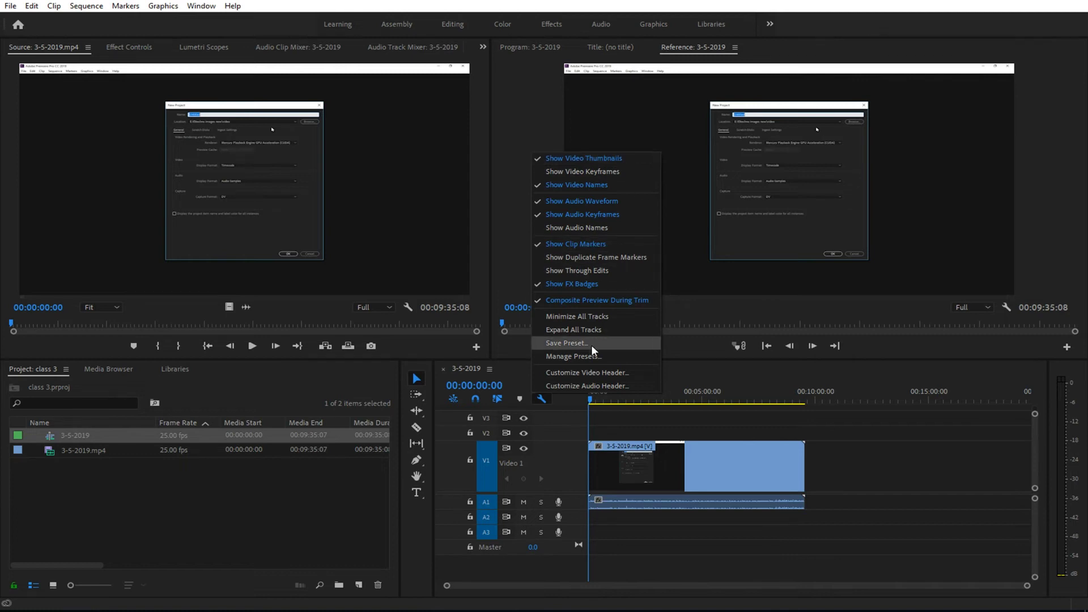
pyautogui.click(572, 400)
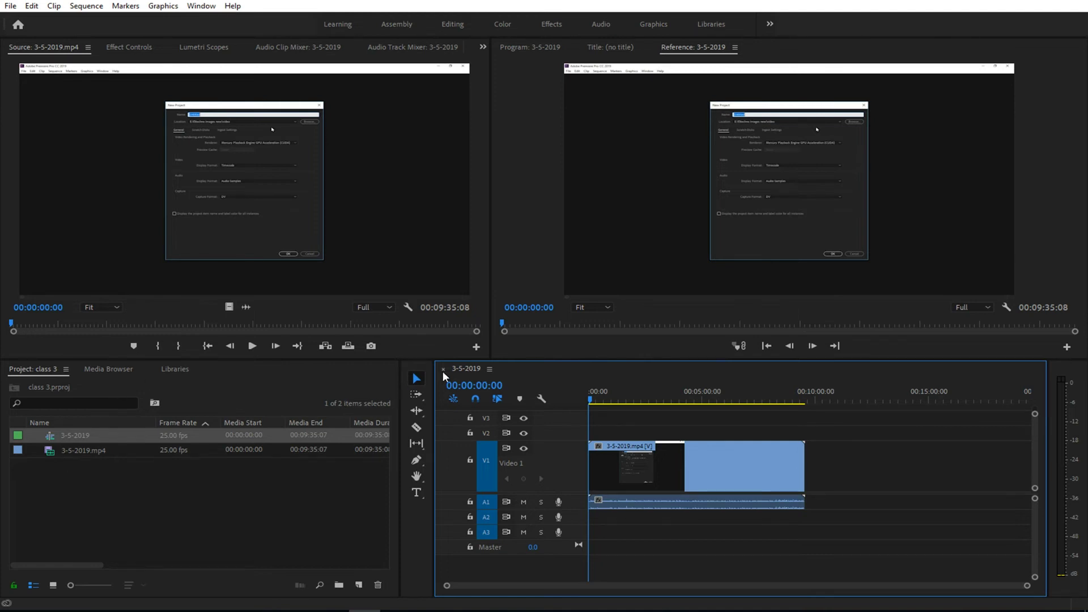
pyautogui.click(490, 369)
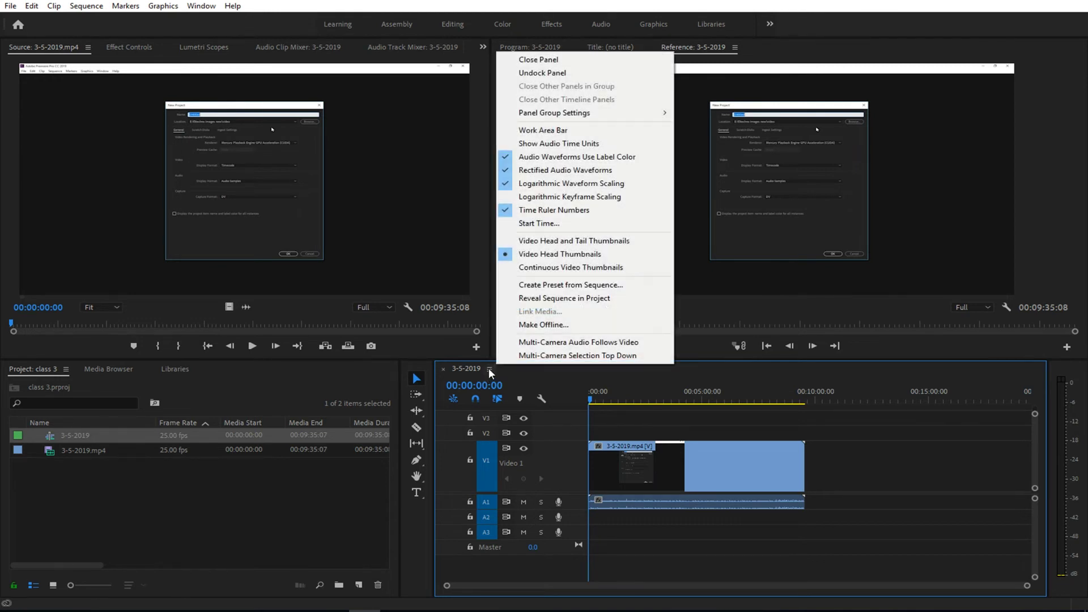
pyautogui.click(547, 245)
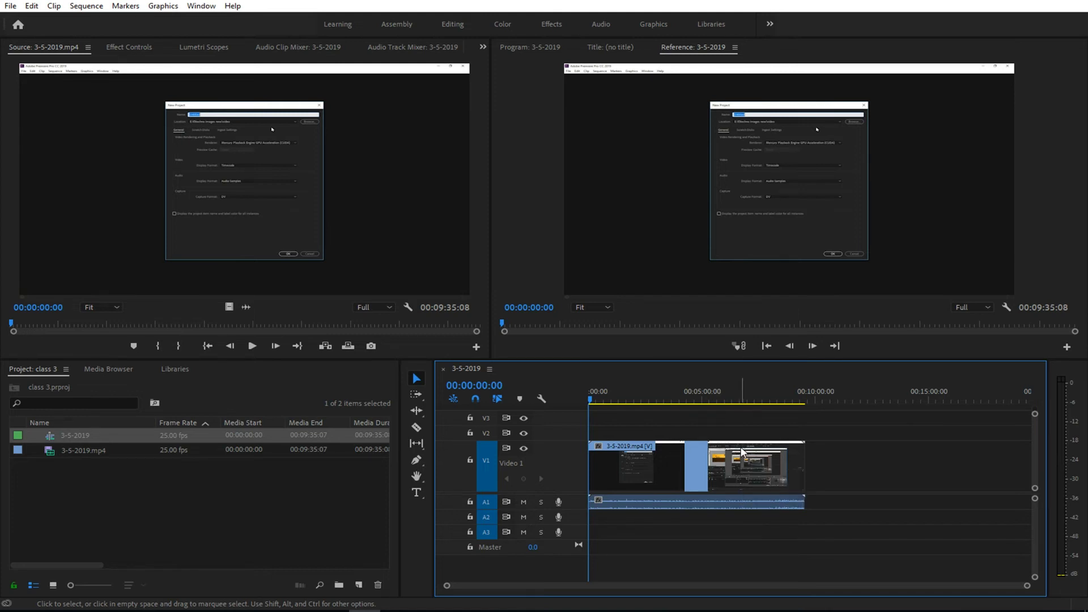
# Switch to Continuous Video Thumbnails and zoom in to inspect the clip's thumbnail strip
pyautogui.click(488, 371)
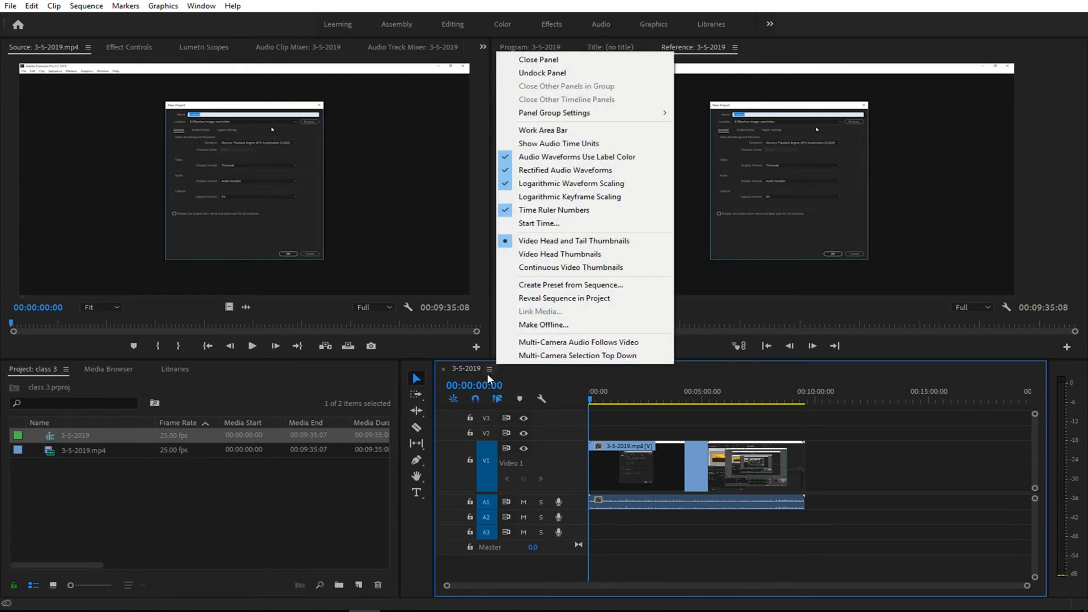
pyautogui.click(531, 269)
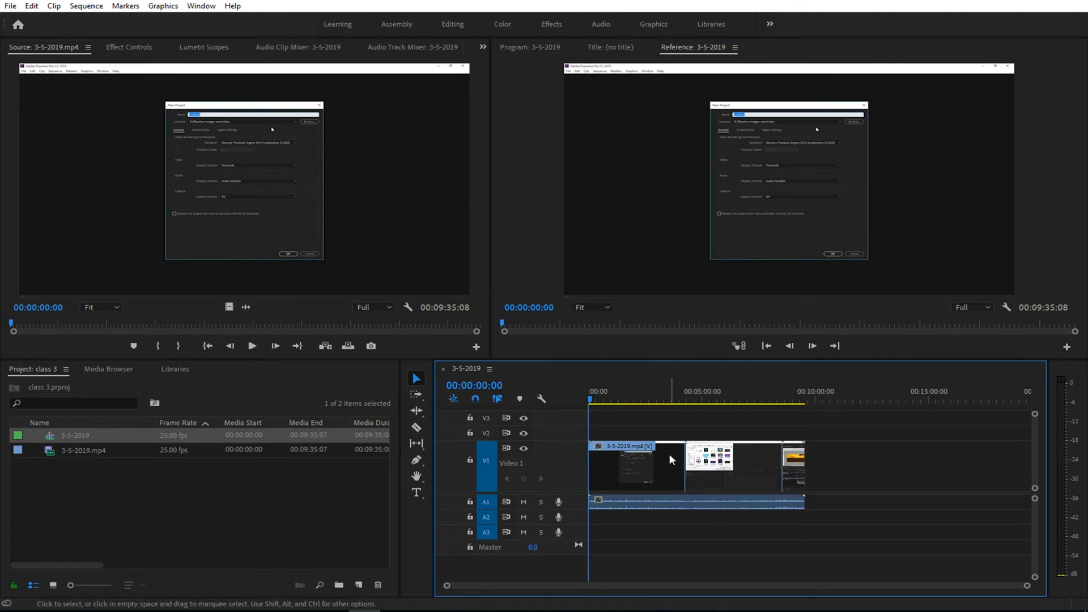
pyautogui.keyDown('alt'); pyautogui.scroll(5, 712, 469); pyautogui.keyUp('alt')
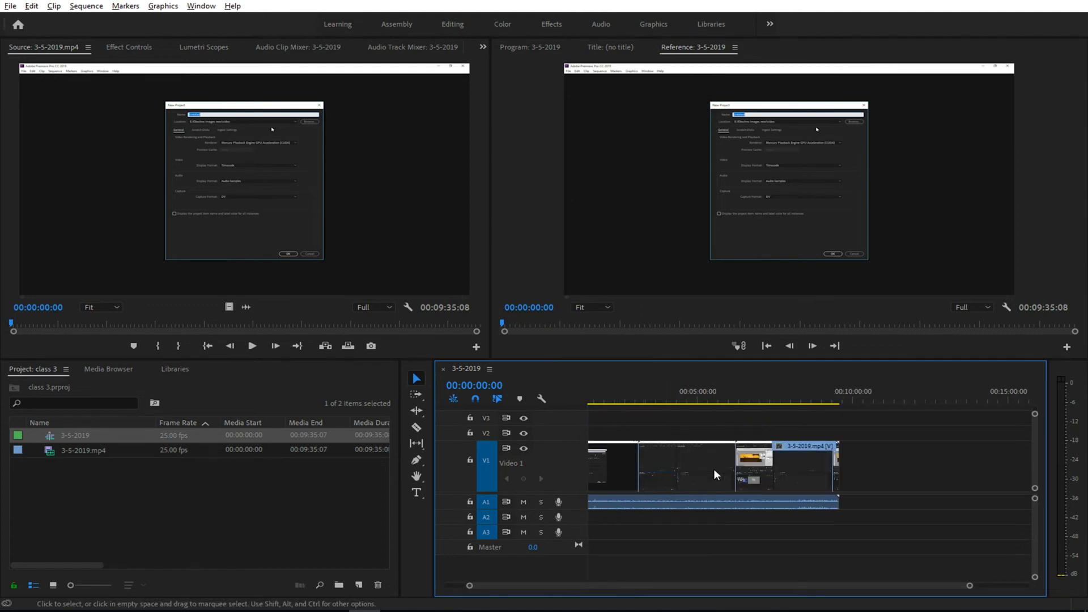
pyautogui.keyDown('alt'); pyautogui.scroll(2, 713, 474); pyautogui.keyUp('alt')
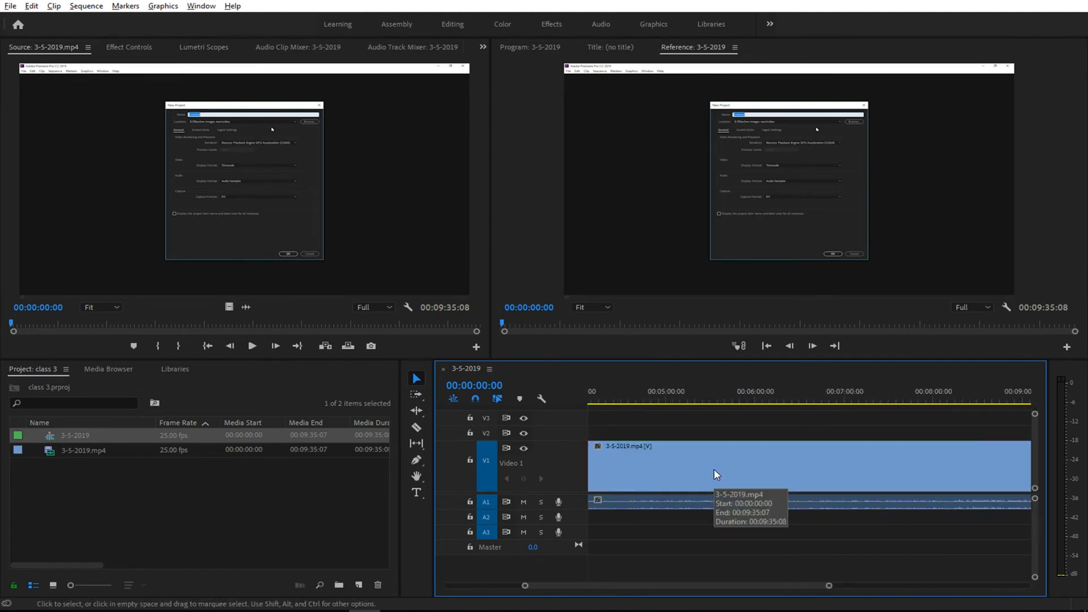
pyautogui.moveTo(757, 584)
pyautogui.mouseDown()
pyautogui.moveTo(866, 570)
pyautogui.moveTo(644, 599)
pyautogui.mouseUp()
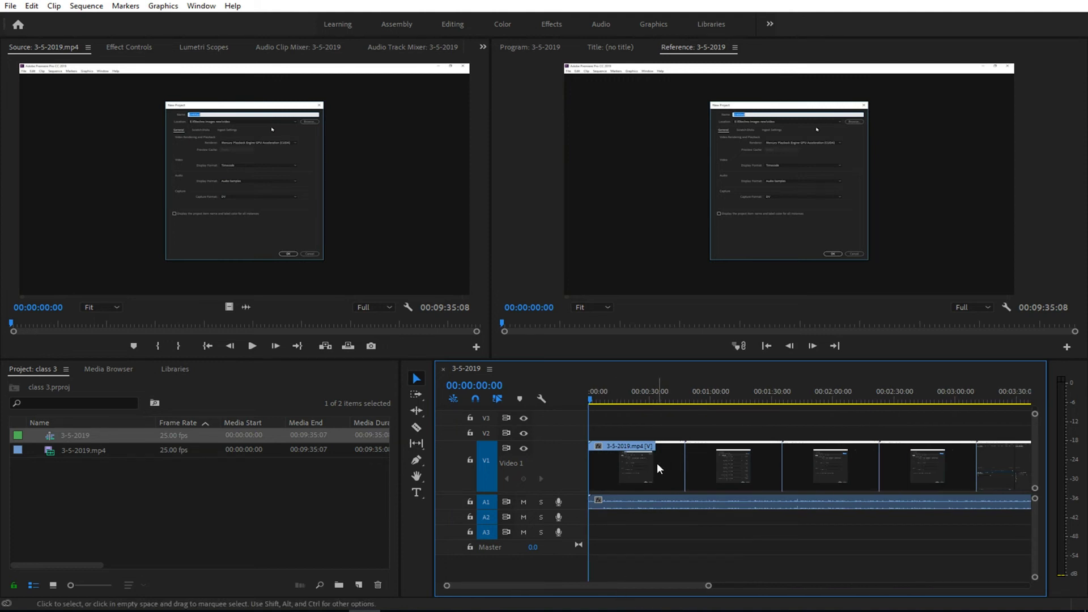
pyautogui.moveTo(656, 462)
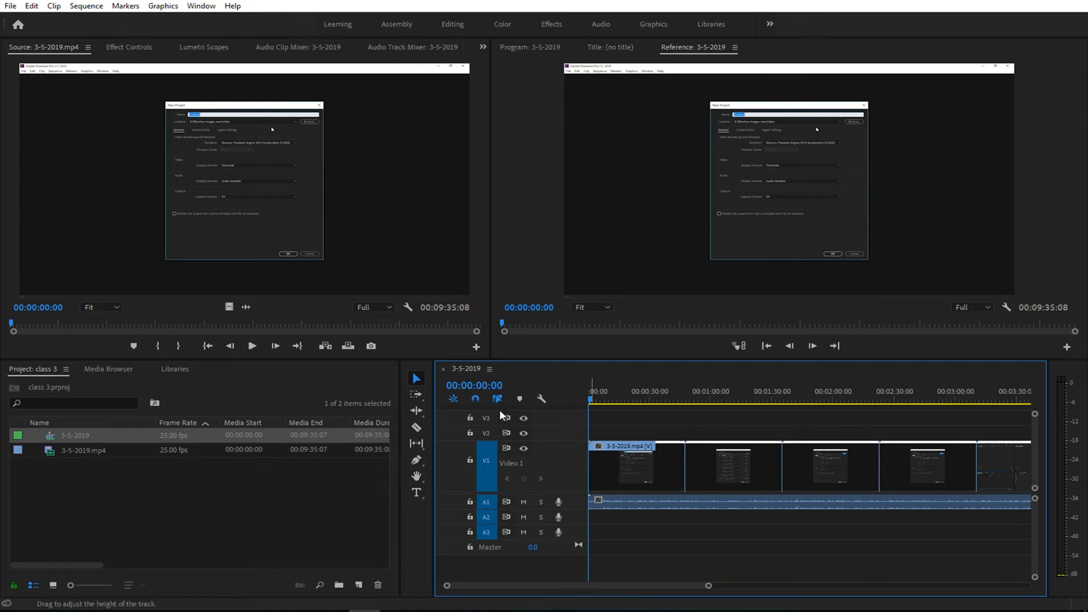
# Switch to Video Head Thumbnails, shrink V1 to a slim height, and zoom out to fit the clip
pyautogui.click(489, 369)
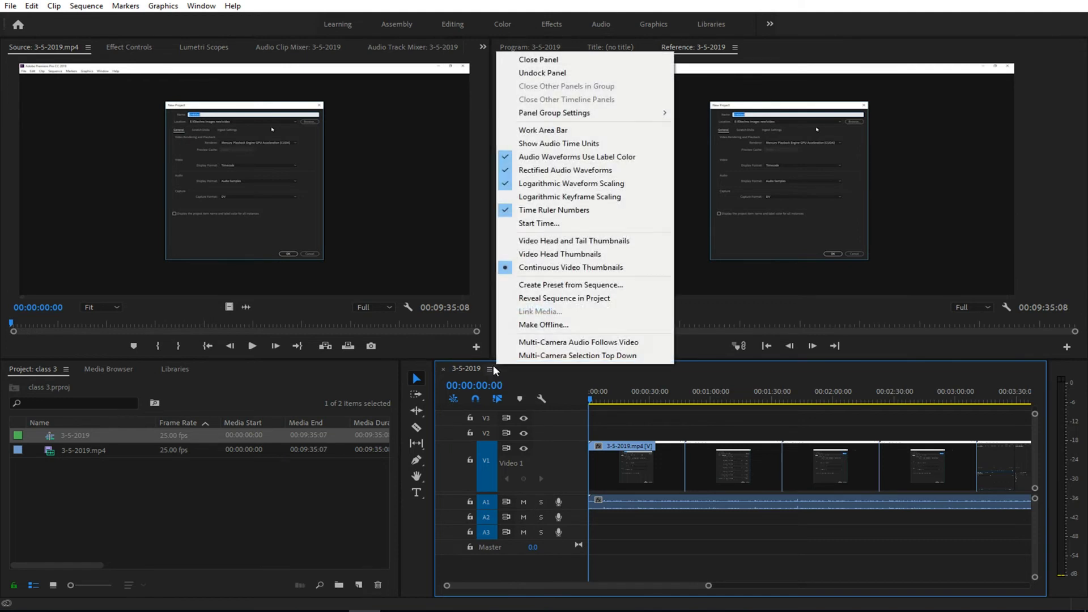
pyautogui.click(533, 255)
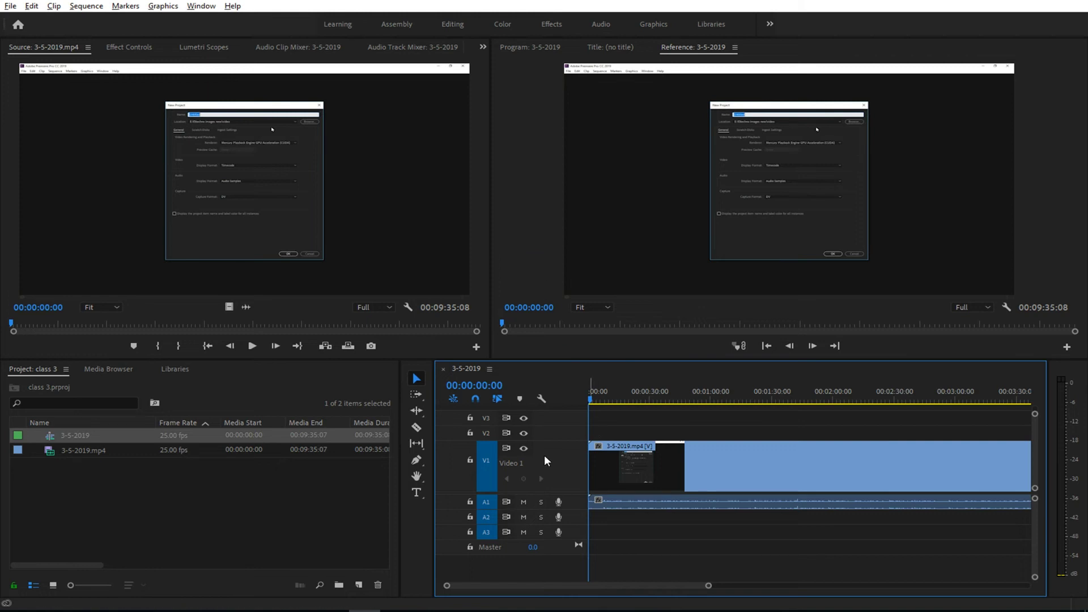
pyautogui.scroll(-1, 544, 460)
pyautogui.scroll(-1, 542, 461)
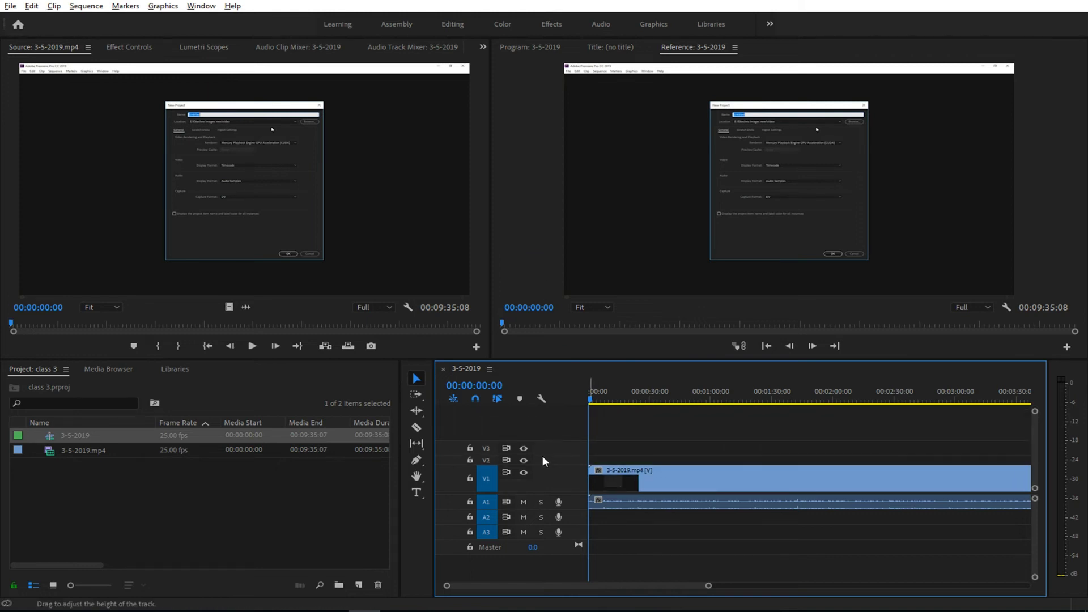
pyautogui.scroll(-2, 567, 470)
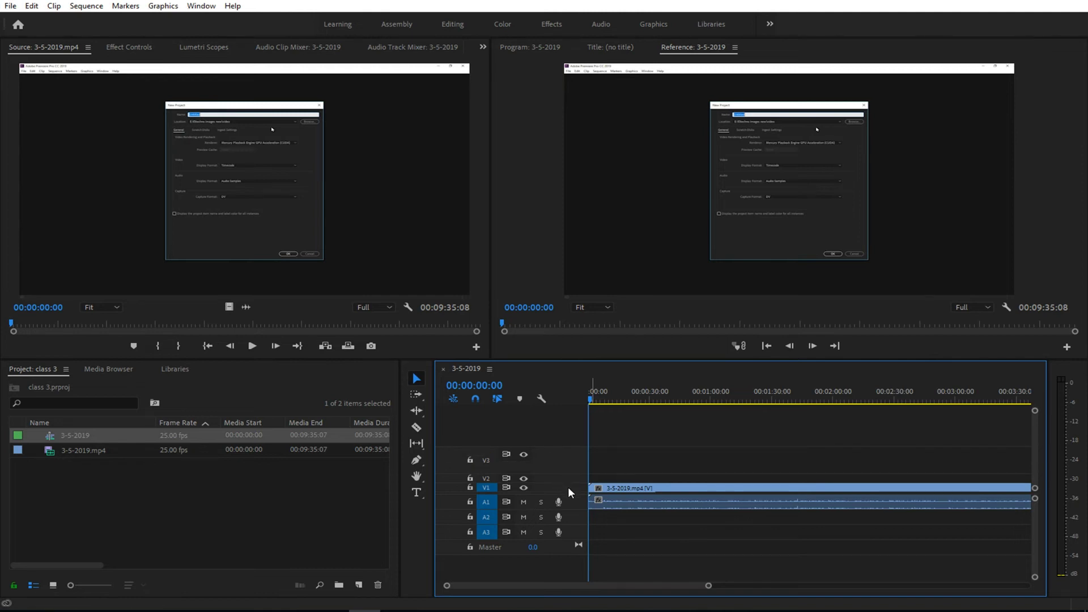
pyautogui.scroll(2, 568, 488)
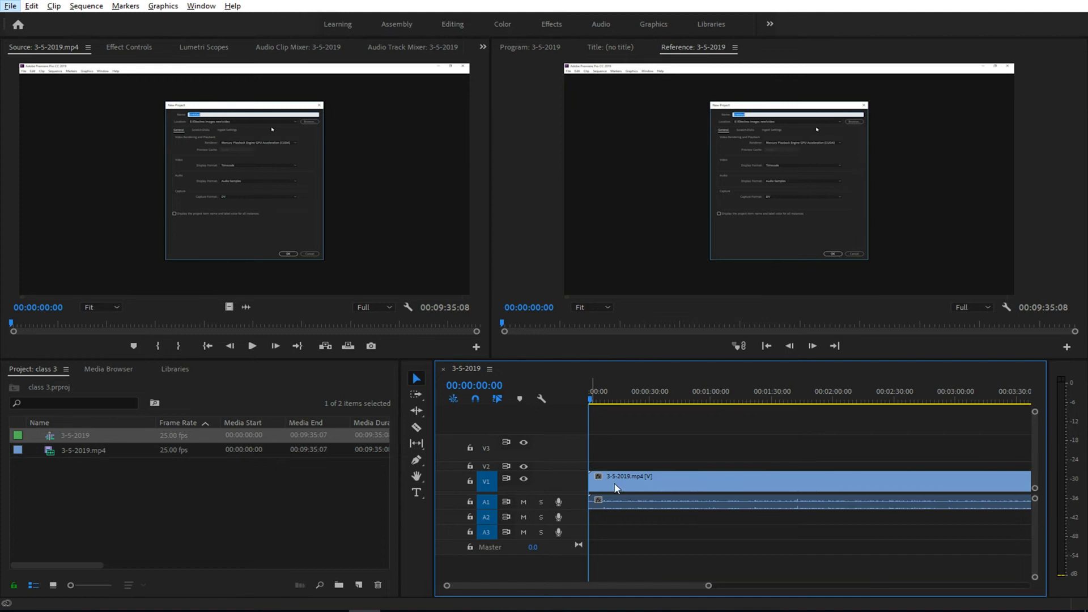
pyautogui.scroll(-2, 706, 499)
pyautogui.scroll(-1, 706, 498)
pyautogui.scroll(-1, 706, 498)
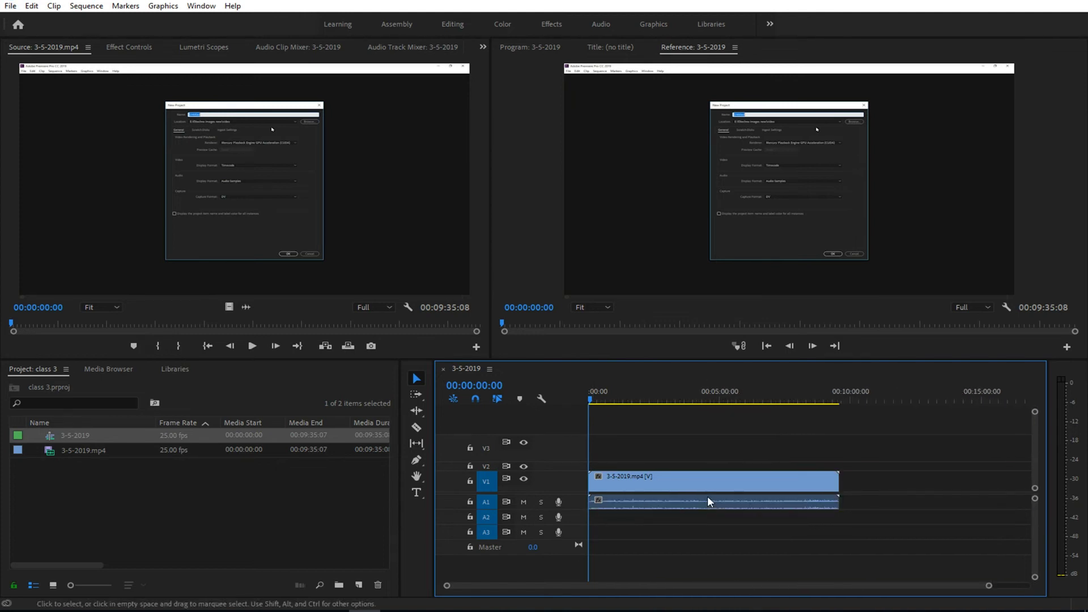
pyautogui.scroll(-1, 706, 499)
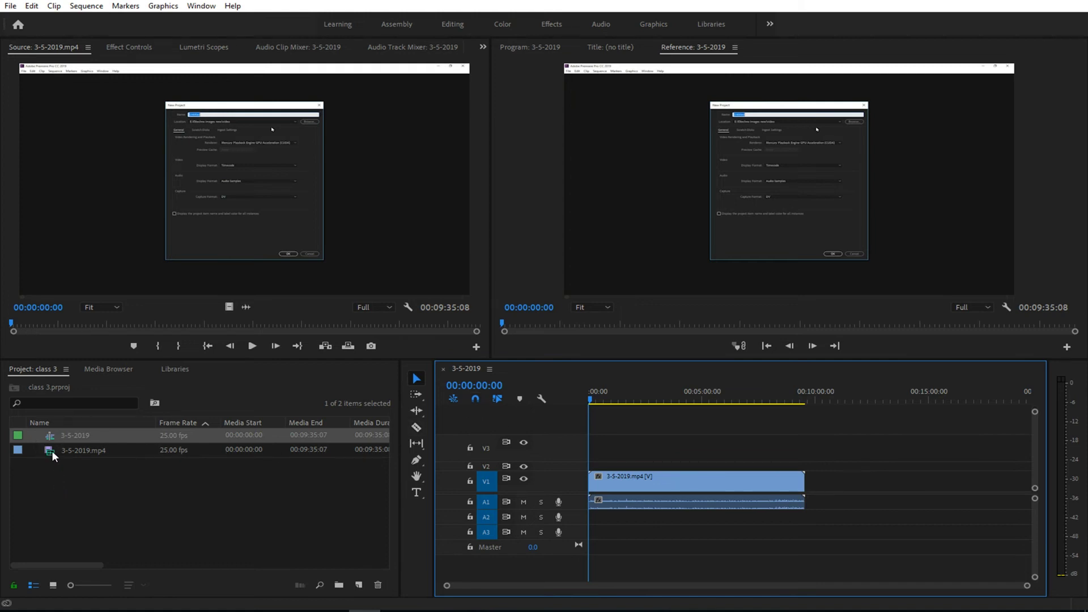
# Add a second copy of 3-5-2019.mp4 to the timeline, try nudging it, then undo the placement
pyautogui.moveTo(46, 448)
pyautogui.mouseDown()
pyautogui.moveTo(372, 466)
pyautogui.moveTo(827, 522)
pyautogui.mouseUp()
pyautogui.doubleClick(841, 512)
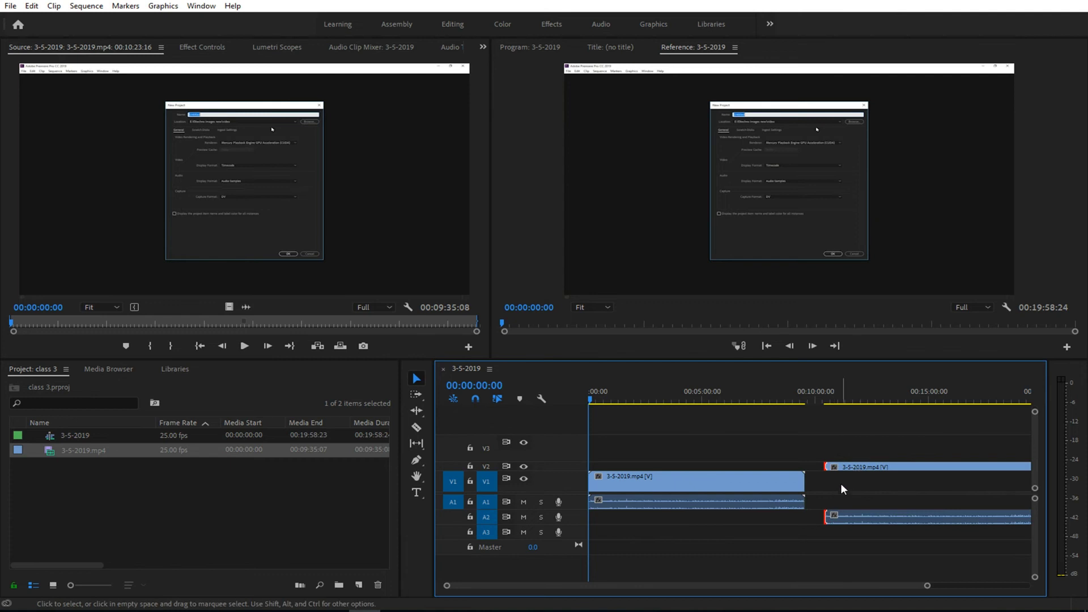
pyautogui.scroll(1, 859, 517)
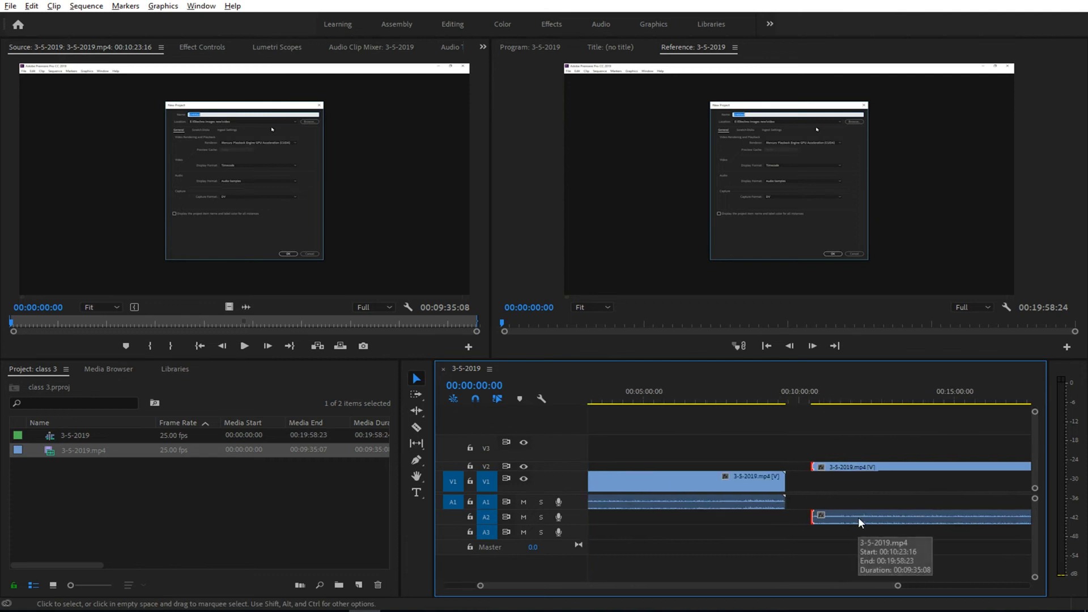
pyautogui.click(827, 464)
pyautogui.moveTo(828, 466); pyautogui.dragTo(831, 467)
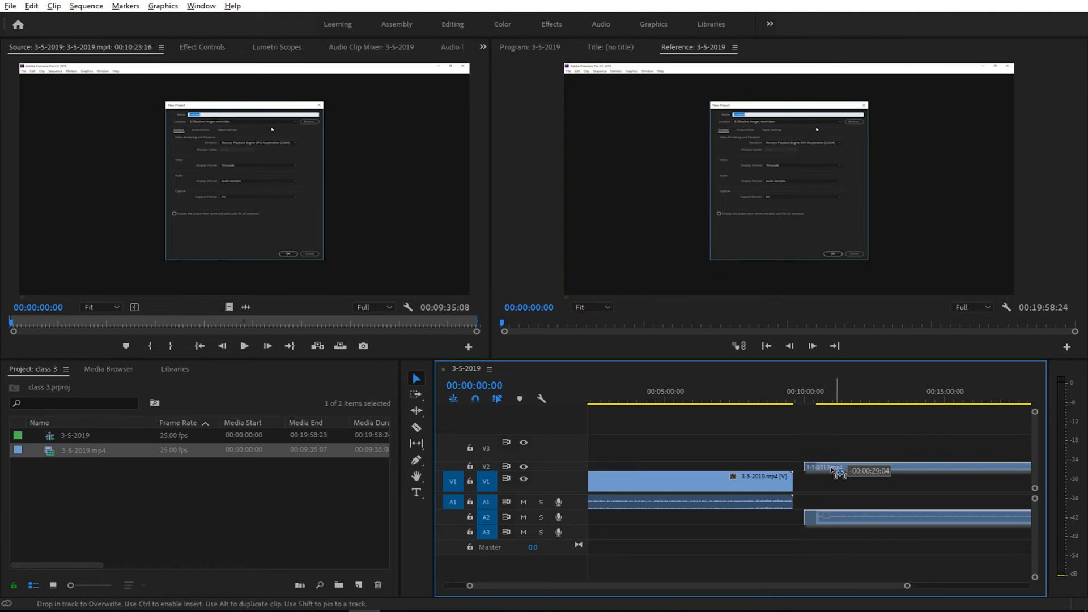
pyautogui.moveTo(832, 468); pyautogui.dragTo(832, 468)
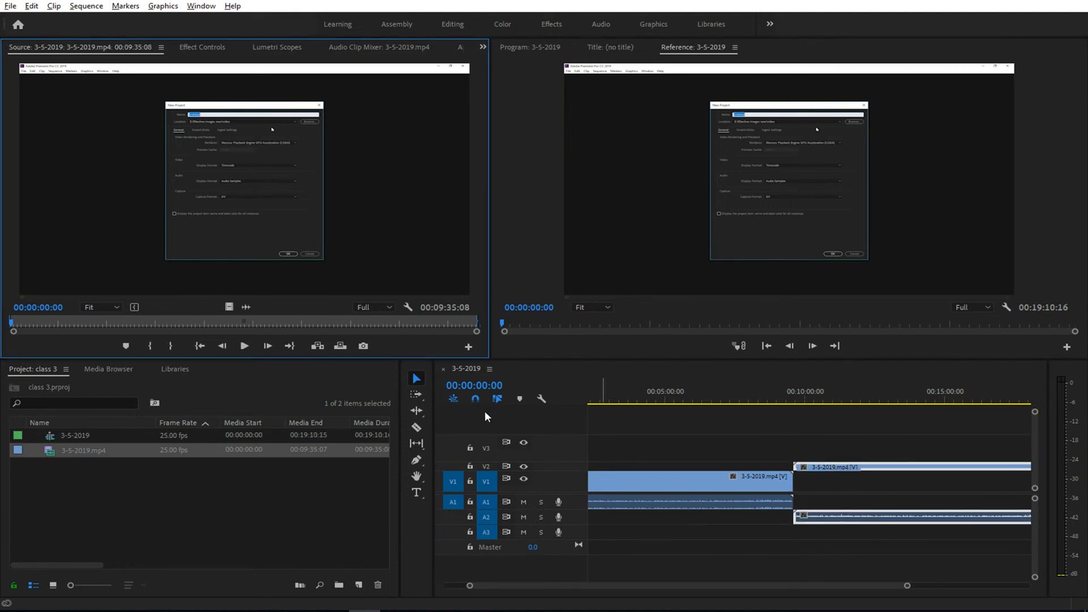
pyautogui.hotkey('ctrl', 'z')
pyautogui.hotkey('ctrl', 'z')
# Turn off snapping and place the 3-5-2019.mp4 copy on V1 right after the first clip
pyautogui.click(475, 399)
pyautogui.moveTo(83, 450); pyautogui.dragTo(706, 489)
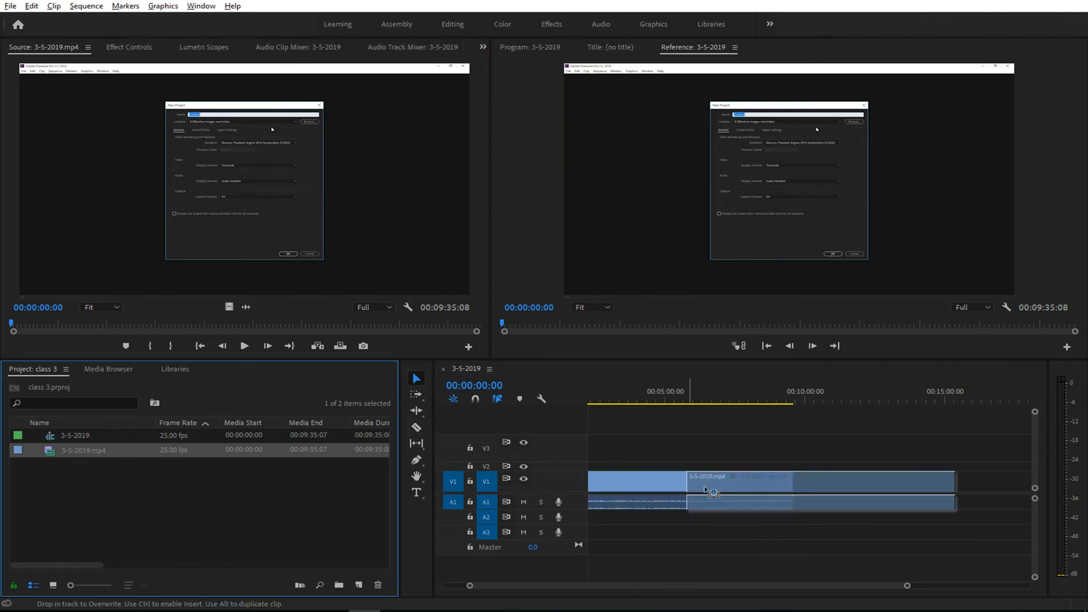
pyautogui.moveTo(706, 490)
pyautogui.mouseDown()
pyautogui.moveTo(848, 488)
pyautogui.moveTo(825, 490)
pyautogui.mouseUp()
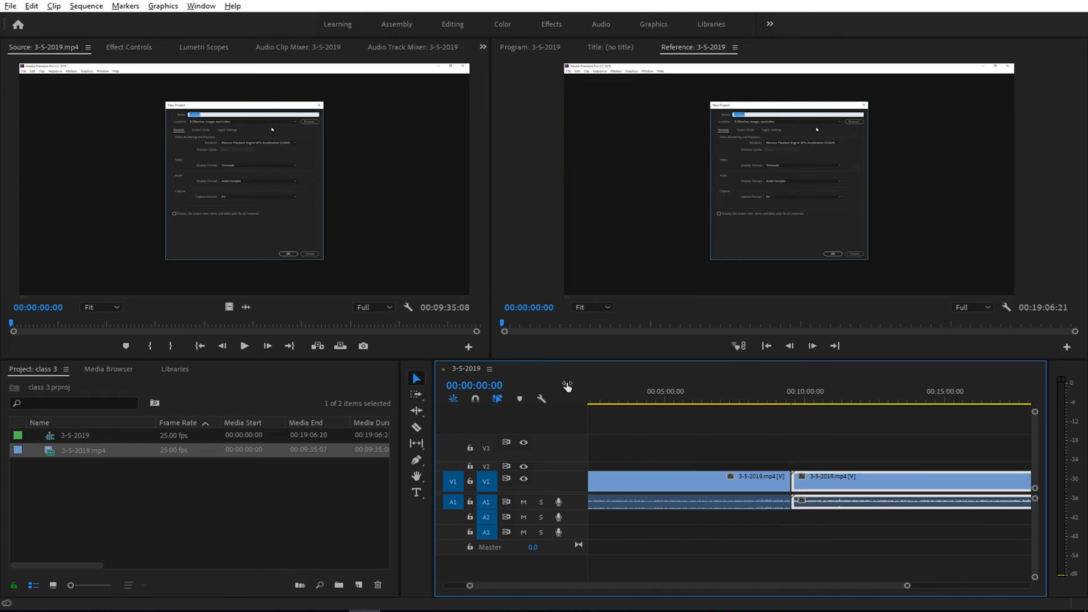
pyautogui.scroll(2, 639, 474)
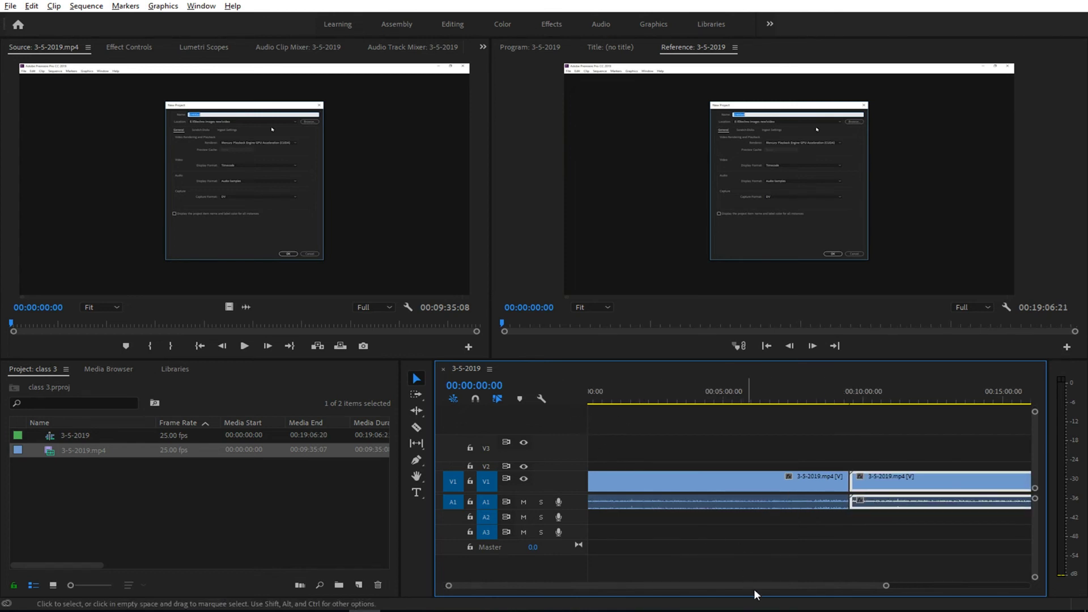
pyautogui.click(695, 590)
pyautogui.scroll(1, 651, 585)
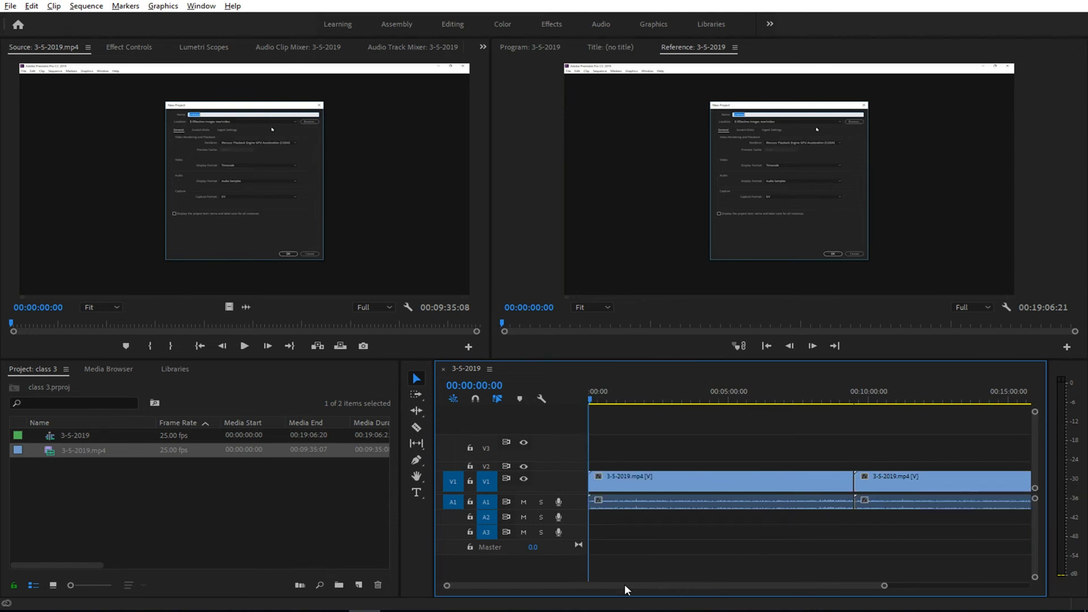
# Scrub the playhead from about 0:41 to 9:23 and back to around 9:16
pyautogui.moveTo(591, 400); pyautogui.dragTo(610, 402)
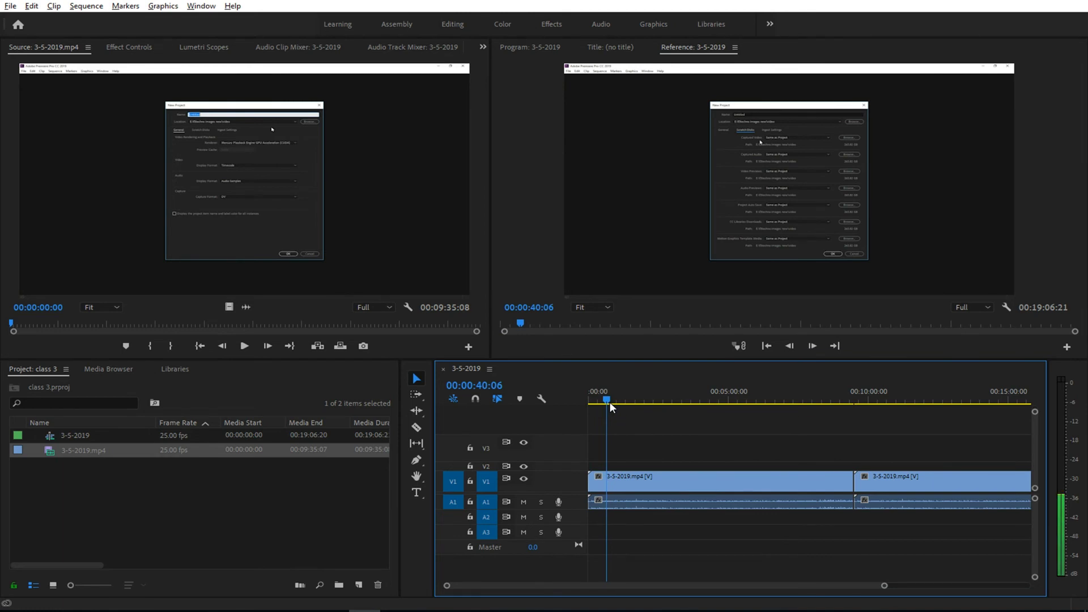
pyautogui.moveTo(610, 402); pyautogui.dragTo(852, 423)
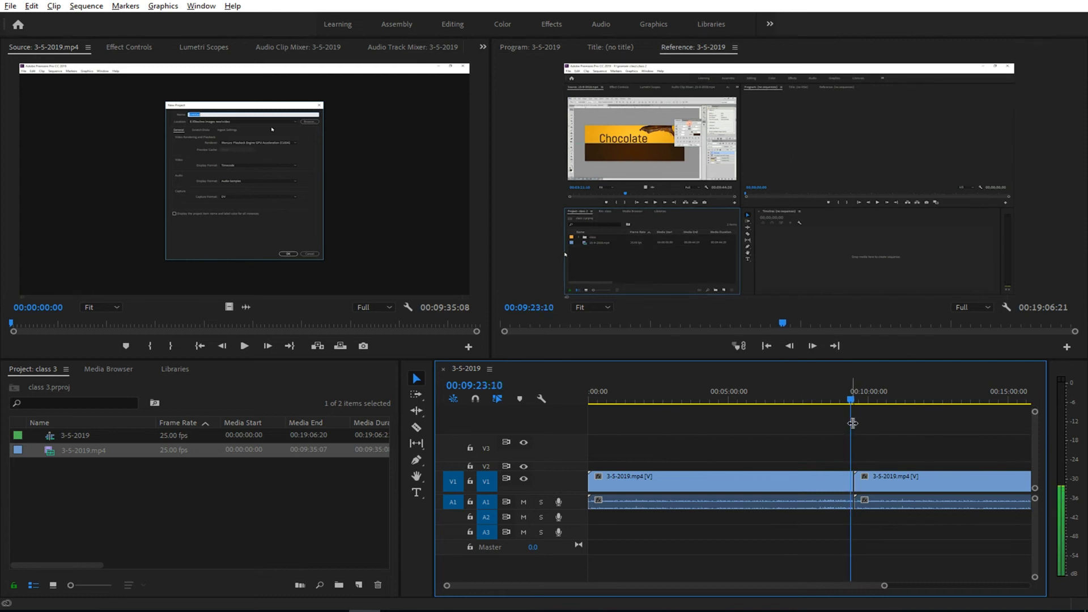
pyautogui.moveTo(852, 423); pyautogui.dragTo(589, 421)
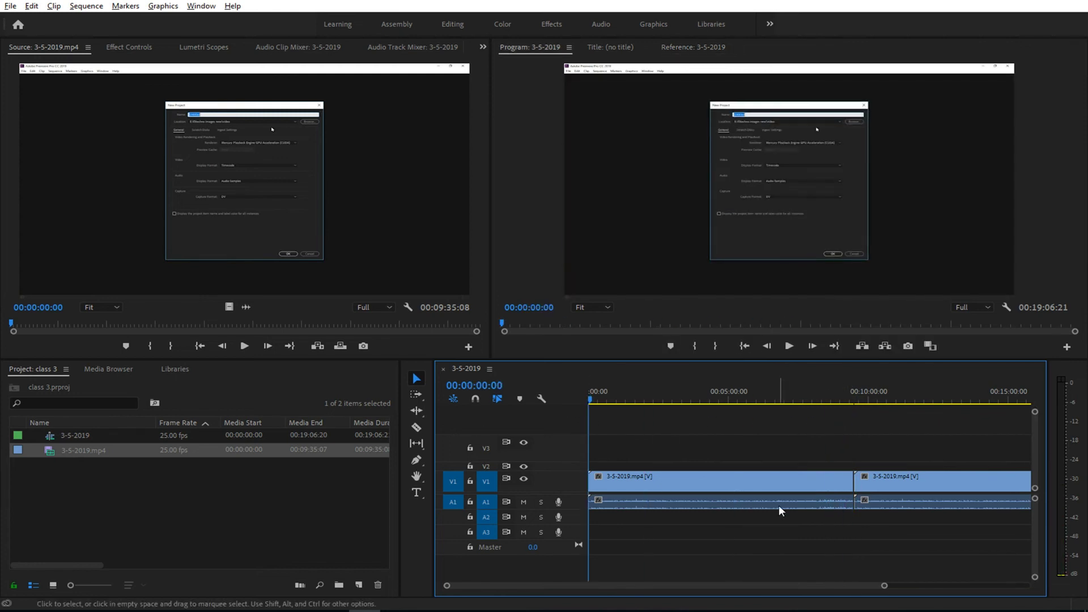
# Shift the second V1 clip right, scrub around 9:19–9:27, and pick the clip up again
pyautogui.moveTo(875, 488); pyautogui.dragTo(876, 491)
pyautogui.moveTo(592, 402); pyautogui.dragTo(854, 412)
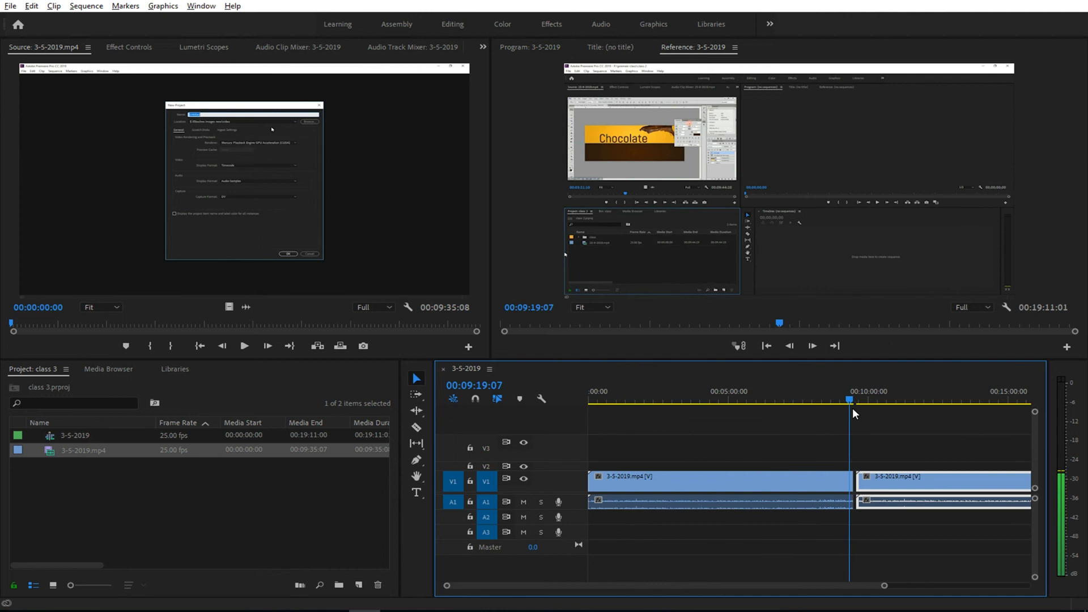
pyautogui.click(854, 406)
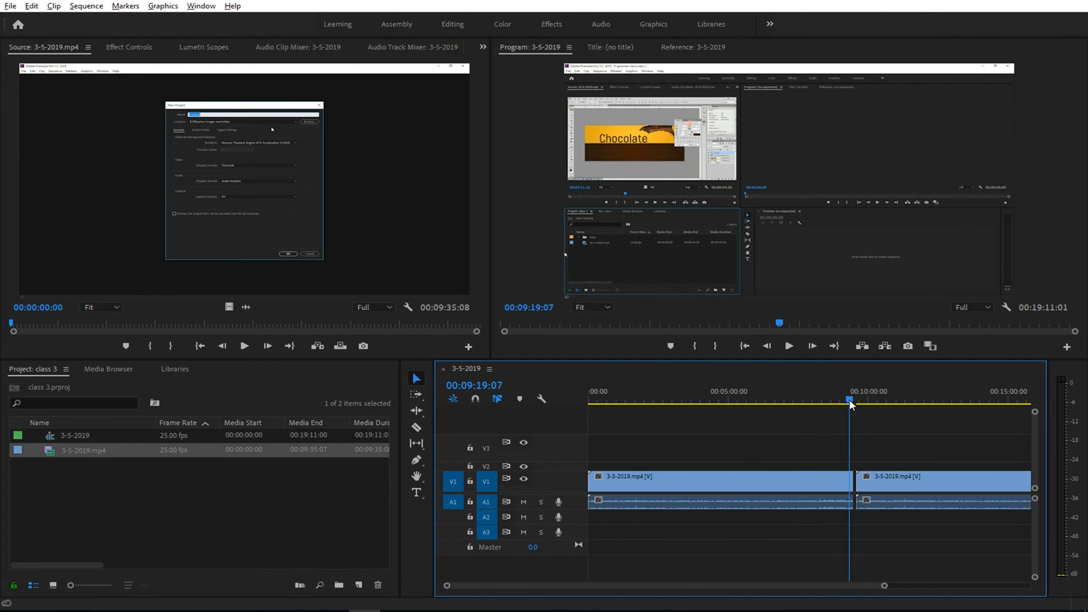
pyautogui.moveTo(849, 399)
pyautogui.mouseDown()
pyautogui.moveTo(579, 395)
pyautogui.moveTo(478, 410)
pyautogui.mouseUp()
pyautogui.moveTo(903, 484); pyautogui.dragTo(902, 491)
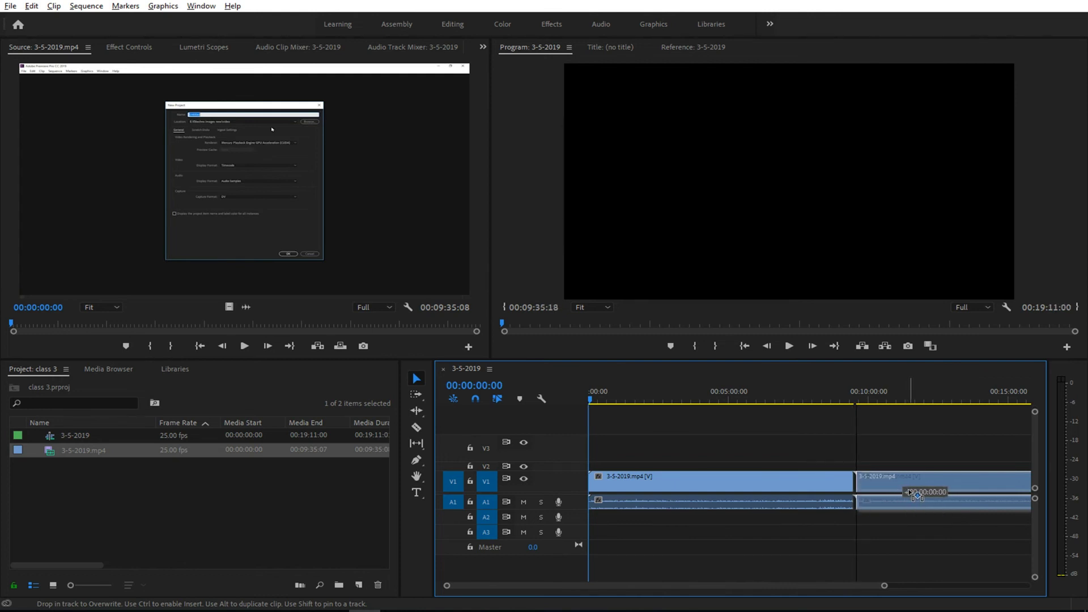
# Drop the second clip at the 10-minute point, then push it further right, leaving a gap
pyautogui.moveTo(902, 490); pyautogui.dragTo(907, 492)
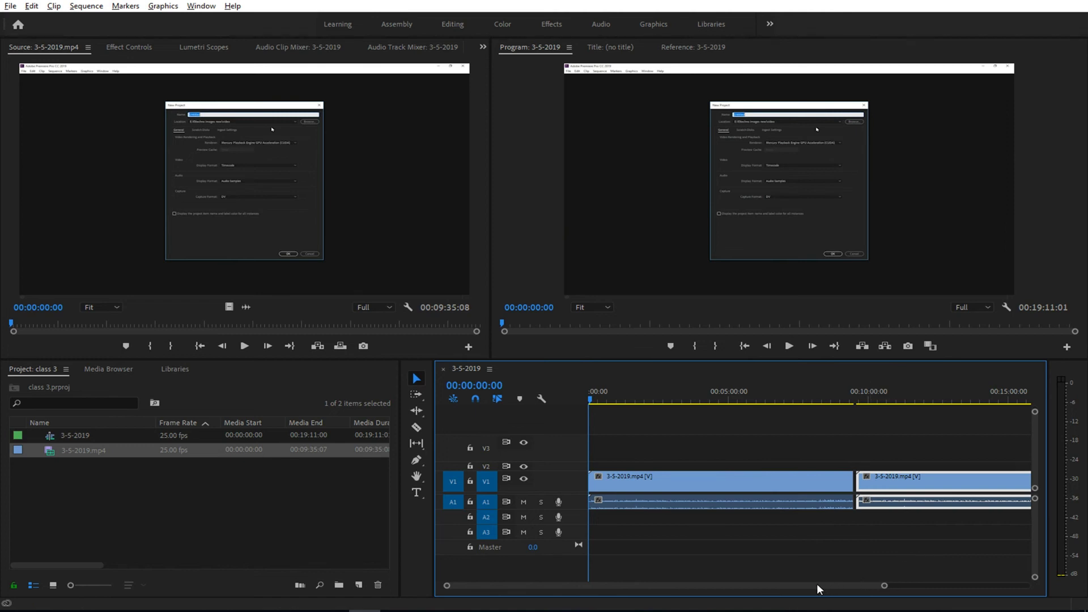
pyautogui.click(815, 487)
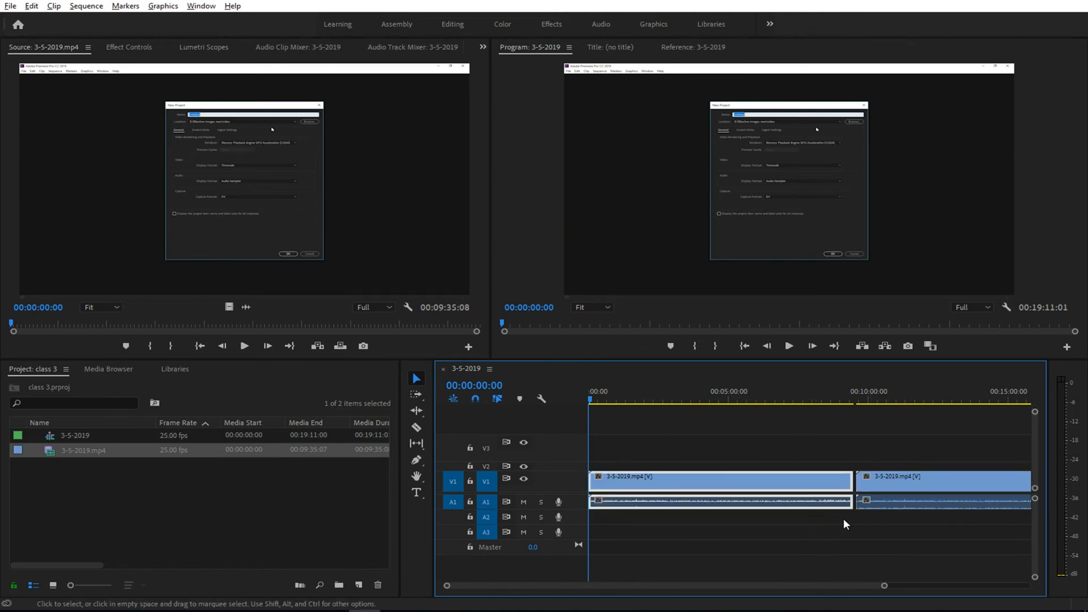
pyautogui.moveTo(862, 482); pyautogui.dragTo(892, 488)
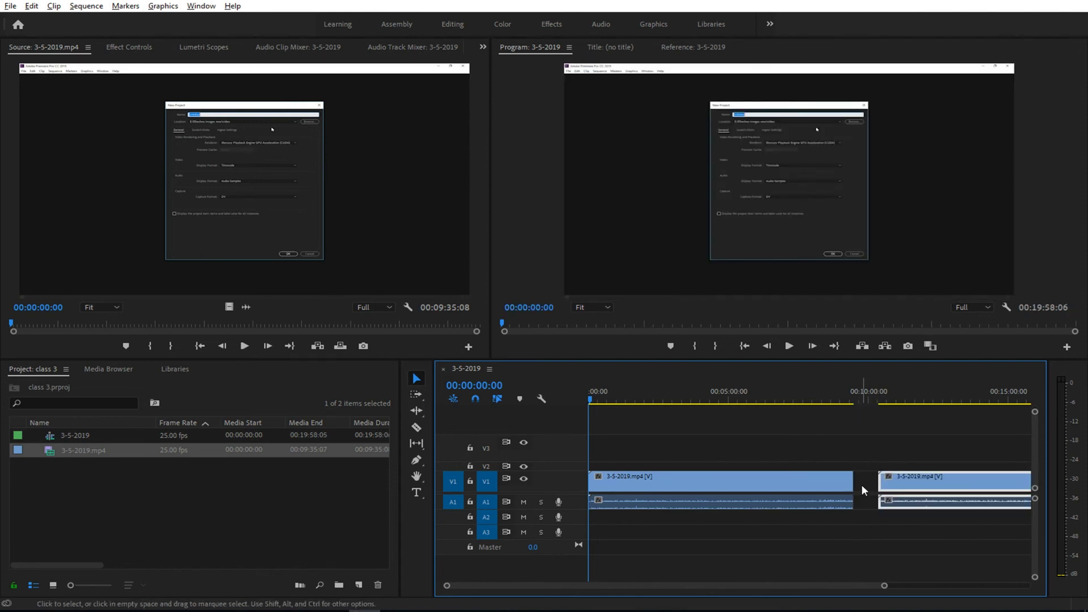
# Try extending the first clip's end into the gap, then select the second clip with its audio
pyautogui.moveTo(848, 481); pyautogui.dragTo(863, 486)
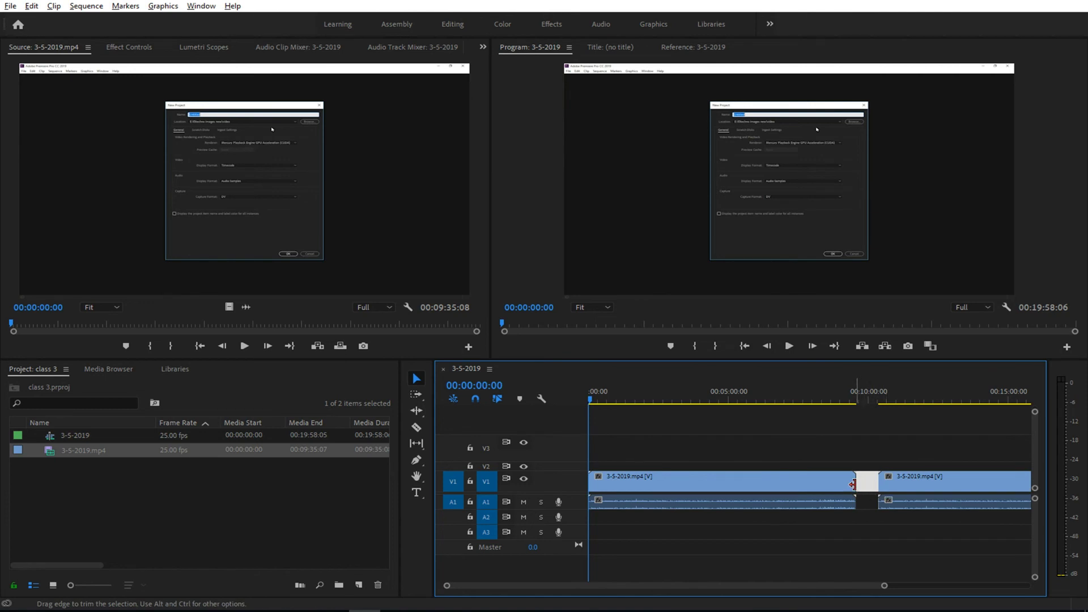
pyautogui.moveTo(857, 481); pyautogui.dragTo(876, 486)
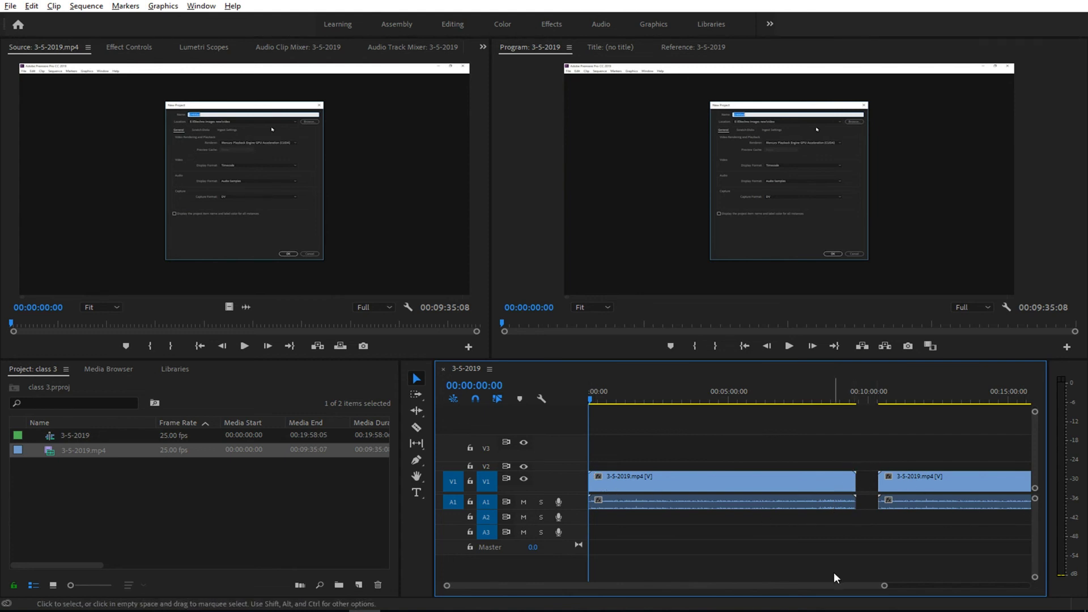
pyautogui.moveTo(831, 587); pyautogui.dragTo(881, 589)
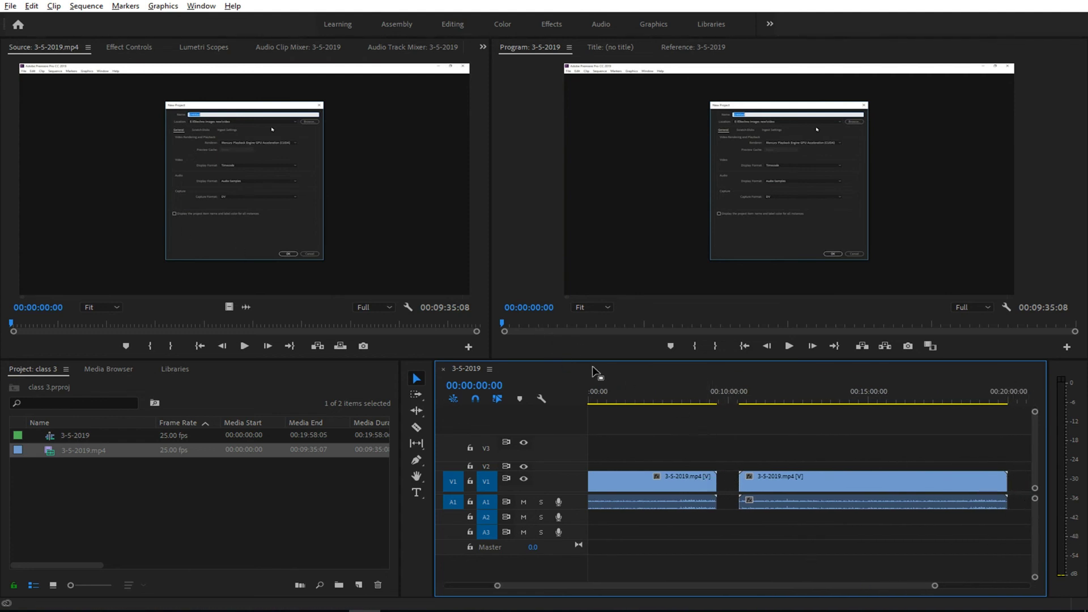
pyautogui.click(769, 476)
# Delete the second clip and drag a one-frame range from the source start into the sequence
pyautogui.press('Delete')
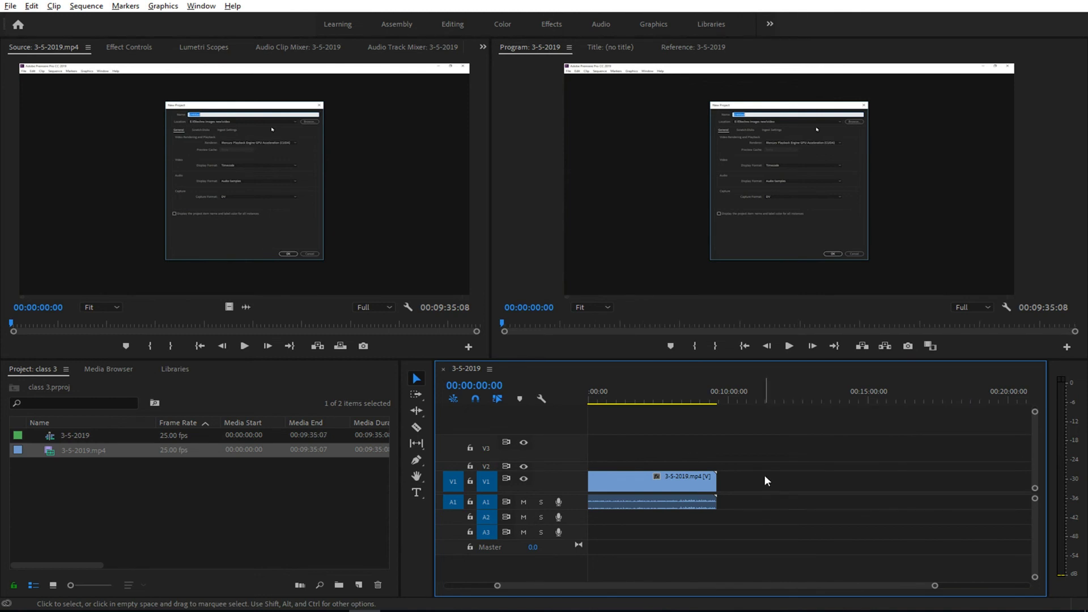
pyautogui.click(346, 280)
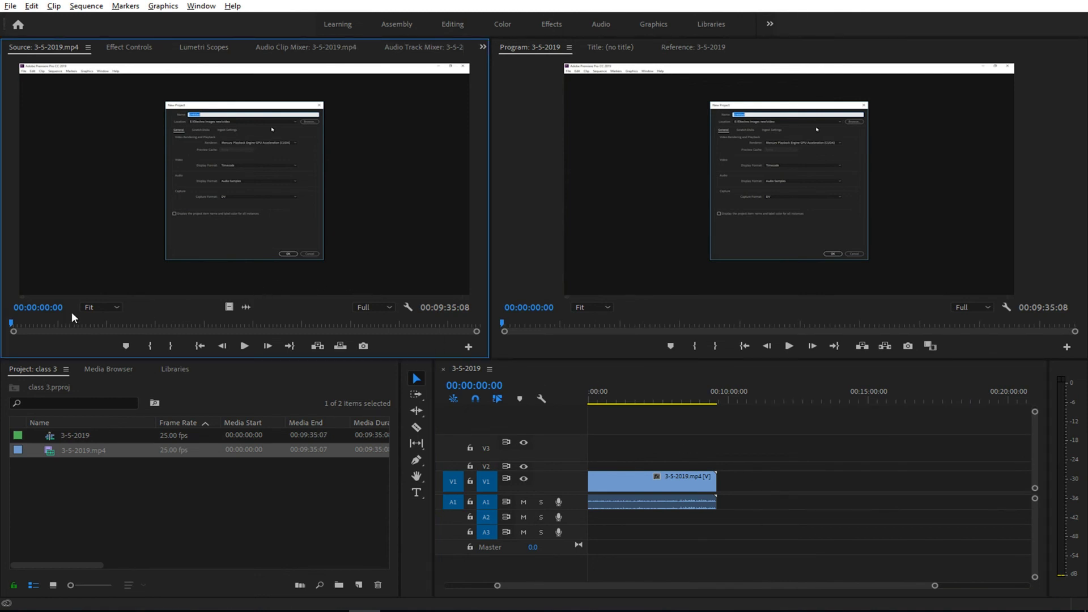
pyautogui.moveTo(11, 332); pyautogui.dragTo(156, 332)
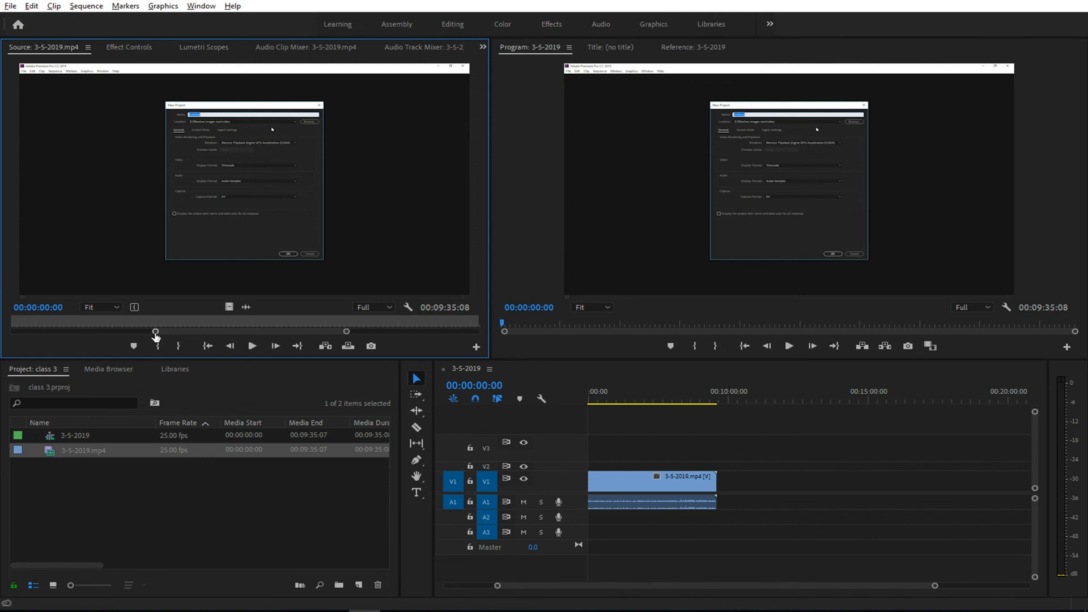
pyautogui.press('o')
pyautogui.doubleClick(173, 332)
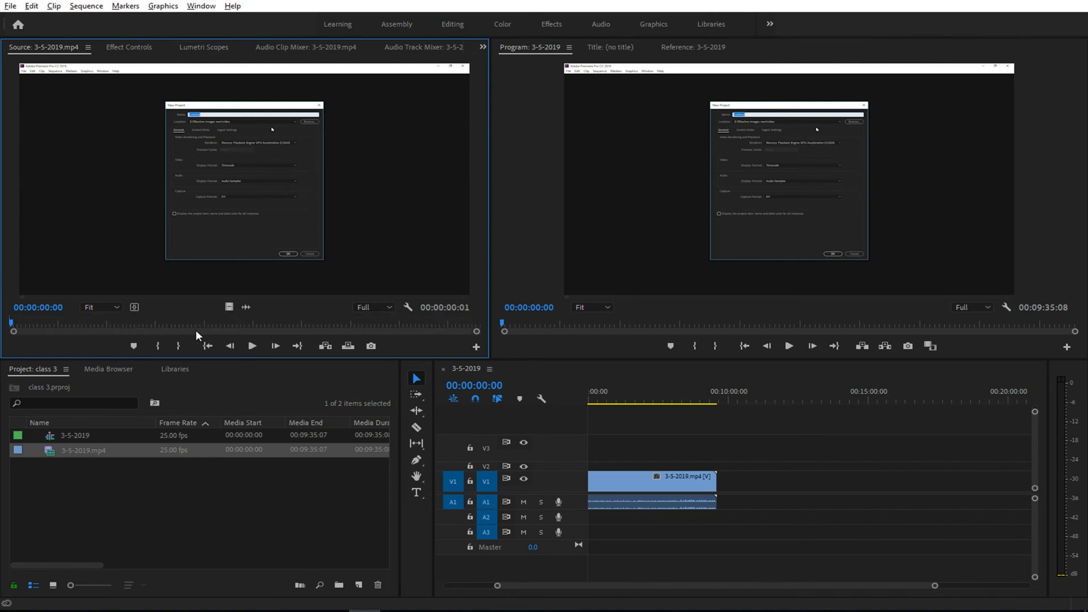
pyautogui.hotkey('ctrl', 'z')
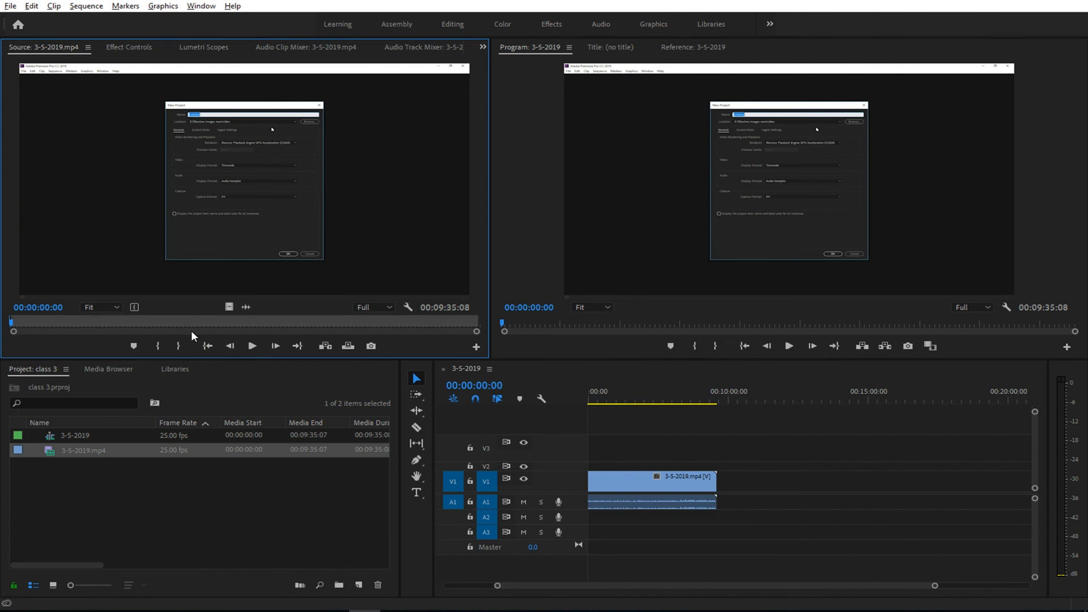
pyautogui.press('o')
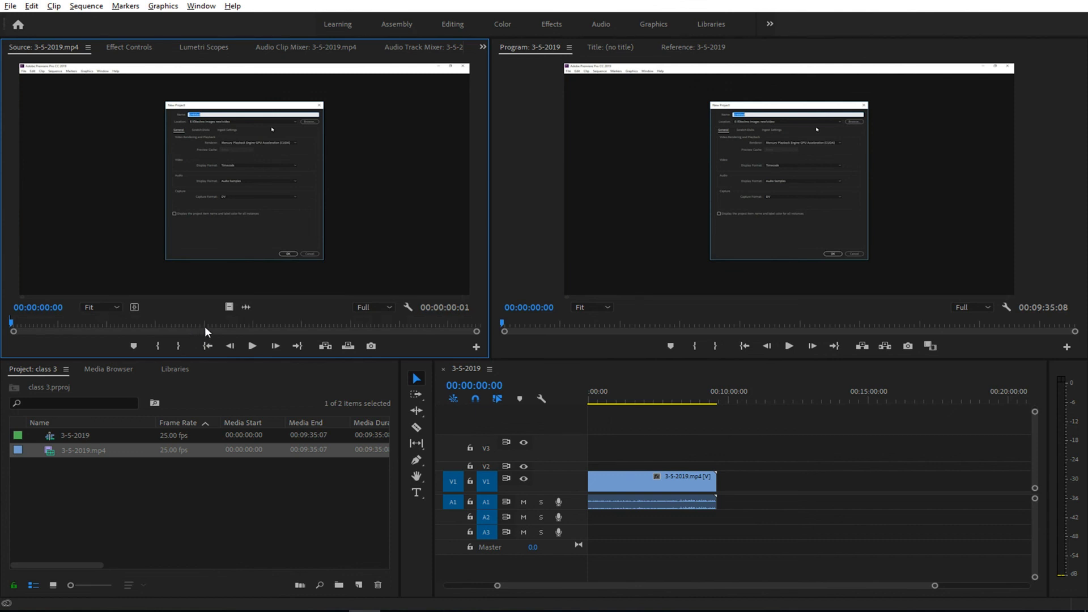
pyautogui.moveTo(275, 278); pyautogui.dragTo(736, 492)
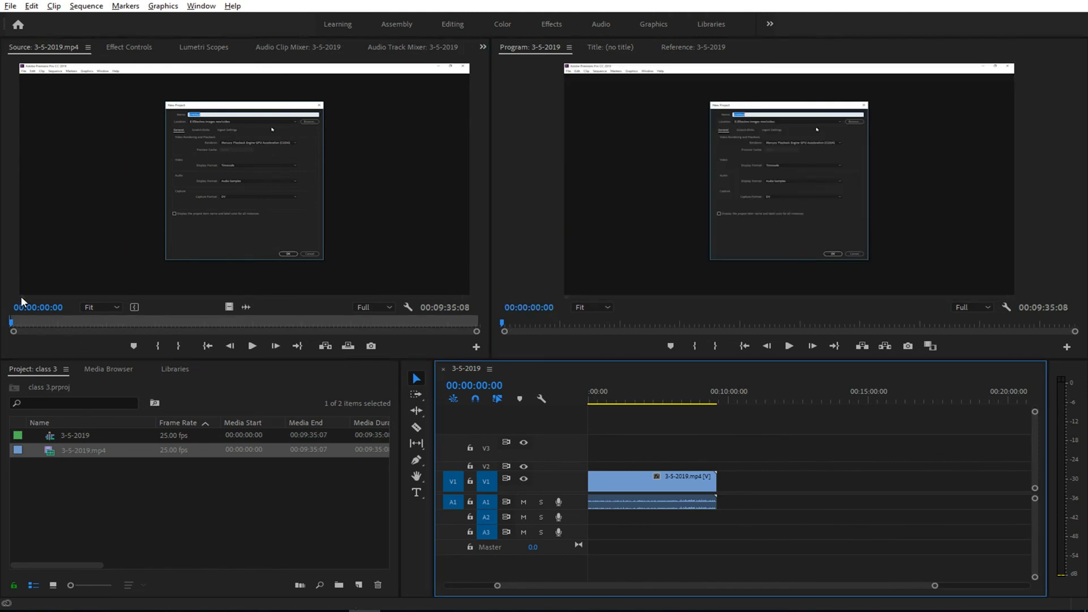
# Mark a short in/out range at 06:34:20 in the source and place it after the first clip
pyautogui.click(62, 344)
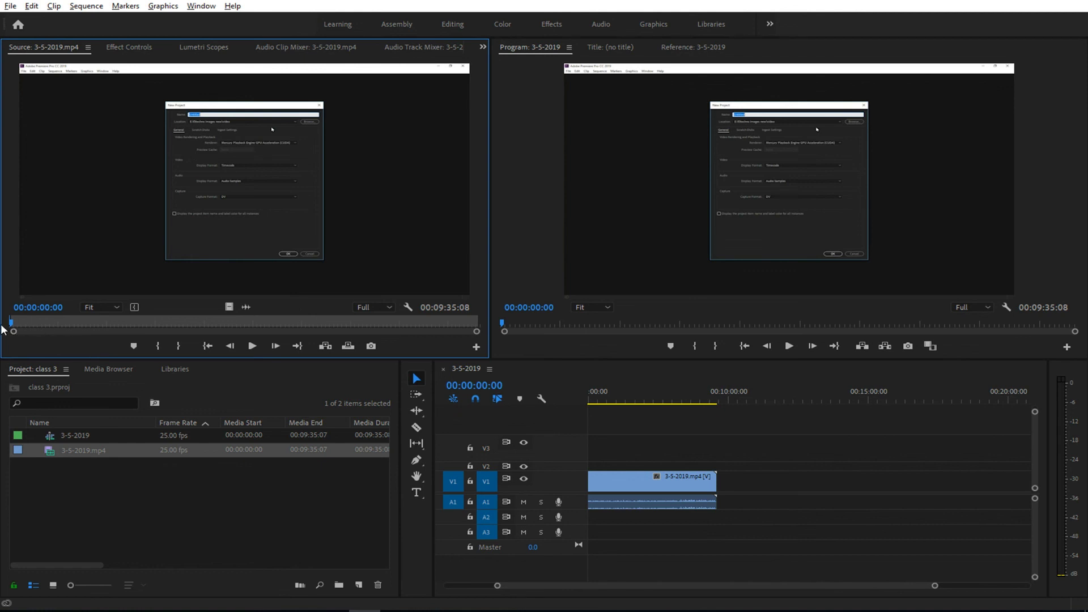
pyautogui.click(73, 322)
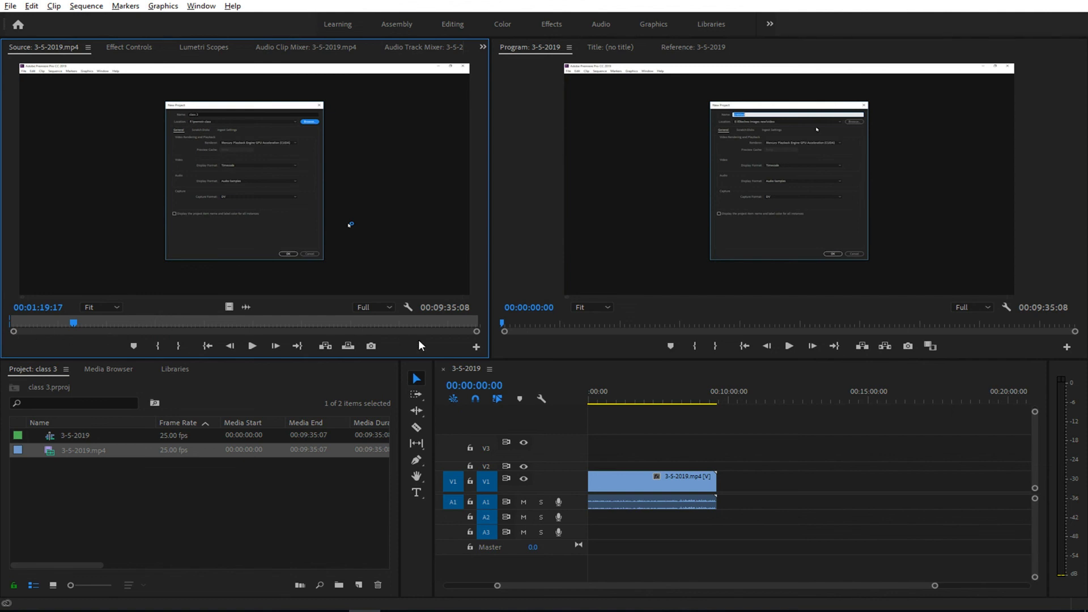
pyautogui.click(335, 323)
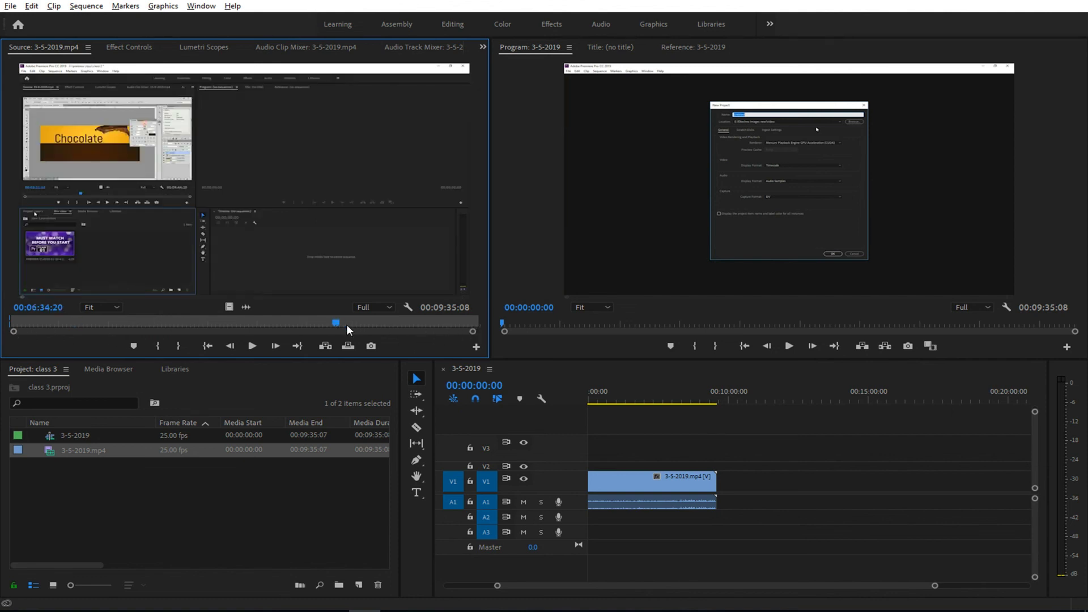
pyautogui.moveTo(472, 331); pyautogui.dragTo(389, 331)
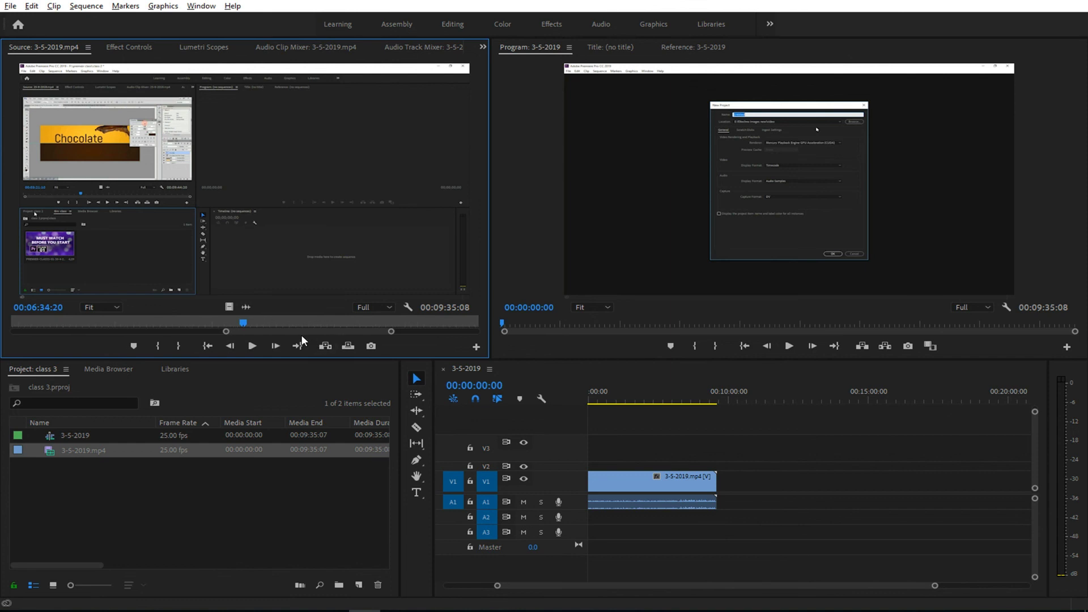
pyautogui.press('i')
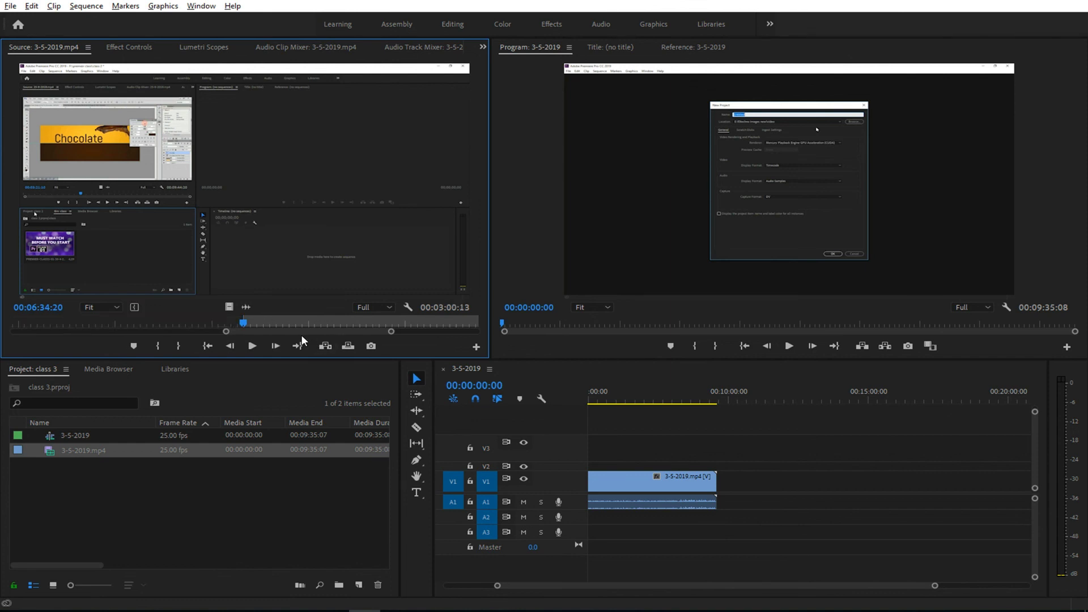
pyautogui.press('o')
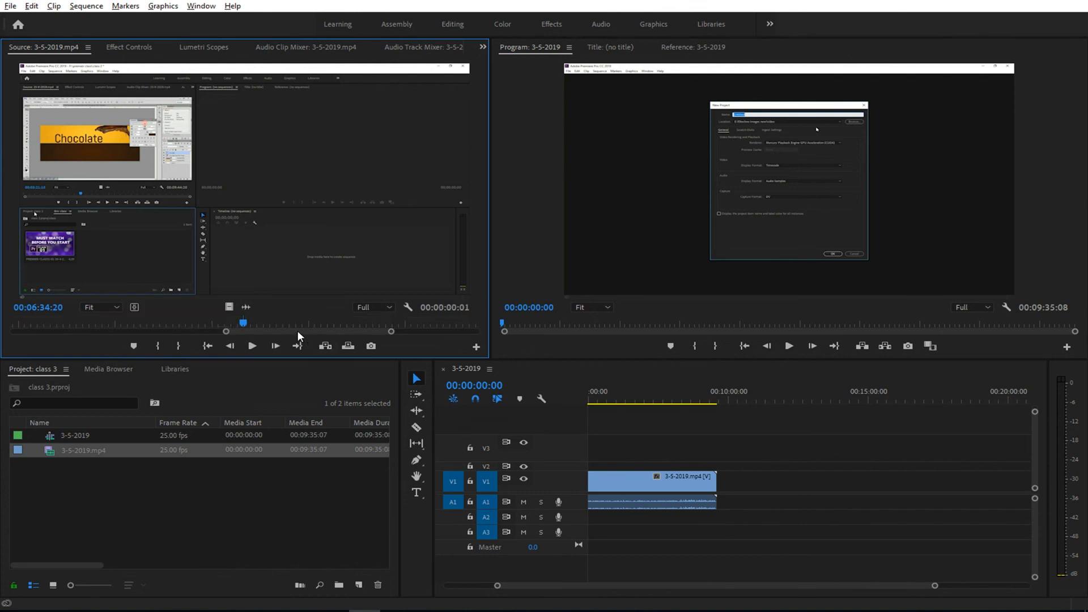
pyautogui.moveTo(303, 331); pyautogui.dragTo(314, 333)
pyautogui.moveTo(376, 327)
pyautogui.mouseDown()
pyautogui.moveTo(750, 483)
pyautogui.moveTo(727, 480)
pyautogui.moveTo(737, 480)
pyautogui.mouseUp()
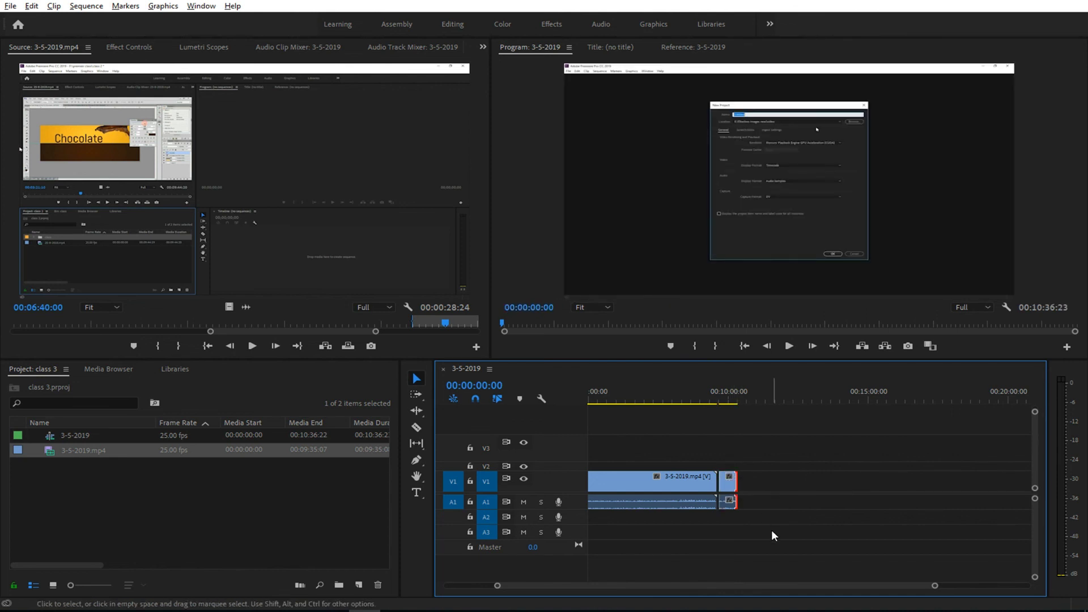
# Snap the short clip flush against the first clip's end, then save the project
pyautogui.doubleClick(728, 483)
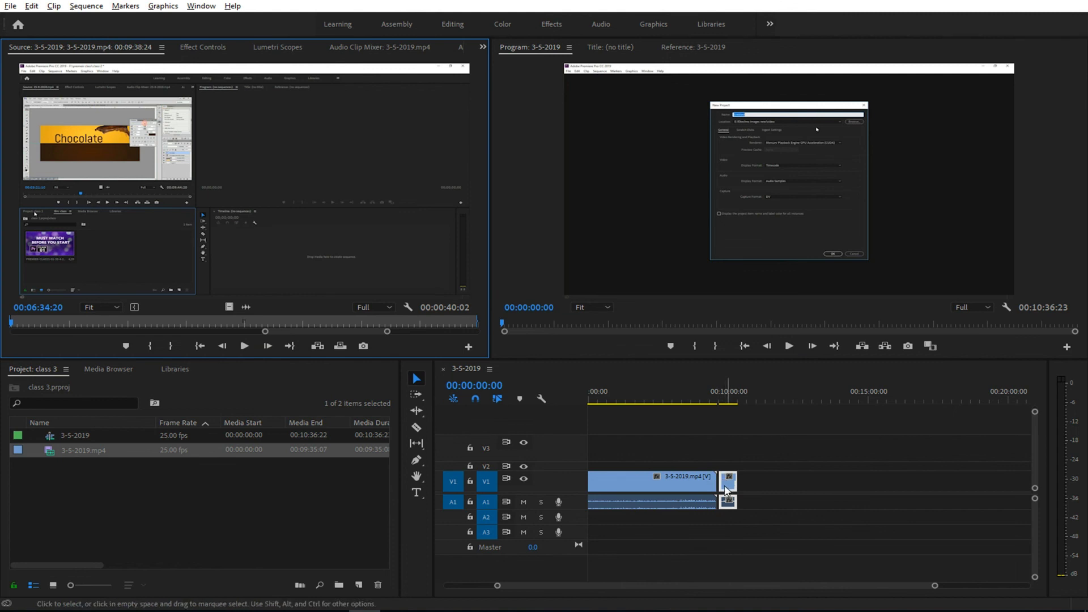
pyautogui.click(725, 491)
pyautogui.press('Delete')
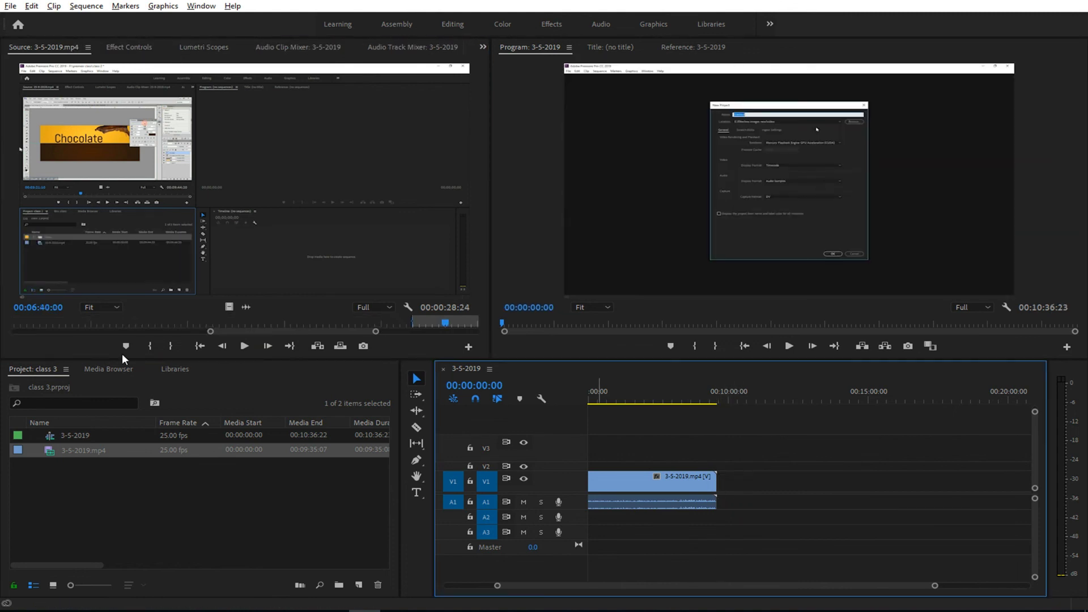
pyautogui.hotkey('ctrl', 'z')
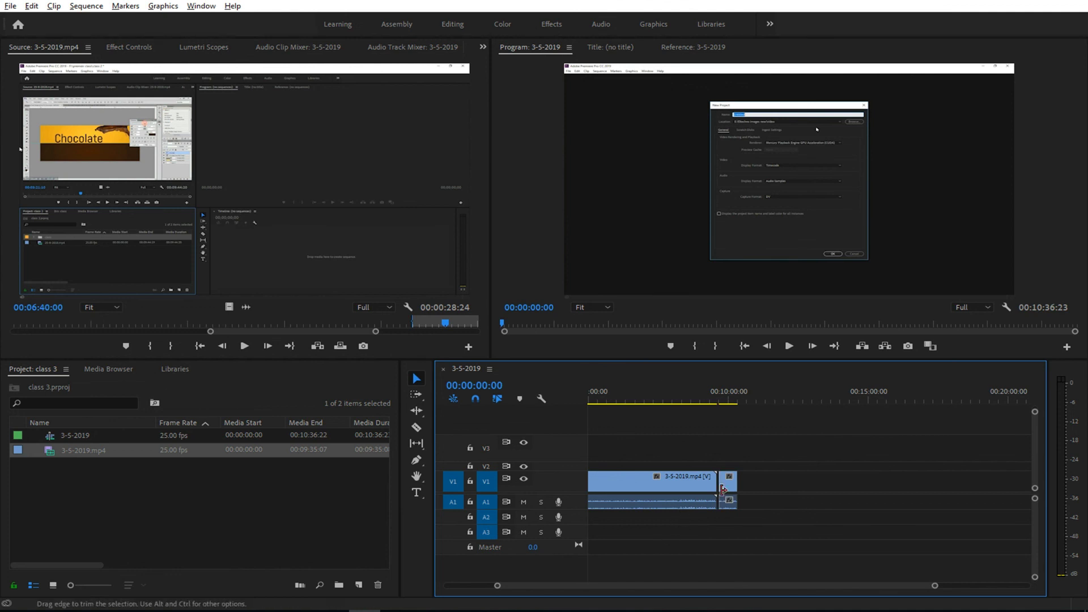
pyautogui.moveTo(729, 484); pyautogui.dragTo(727, 486)
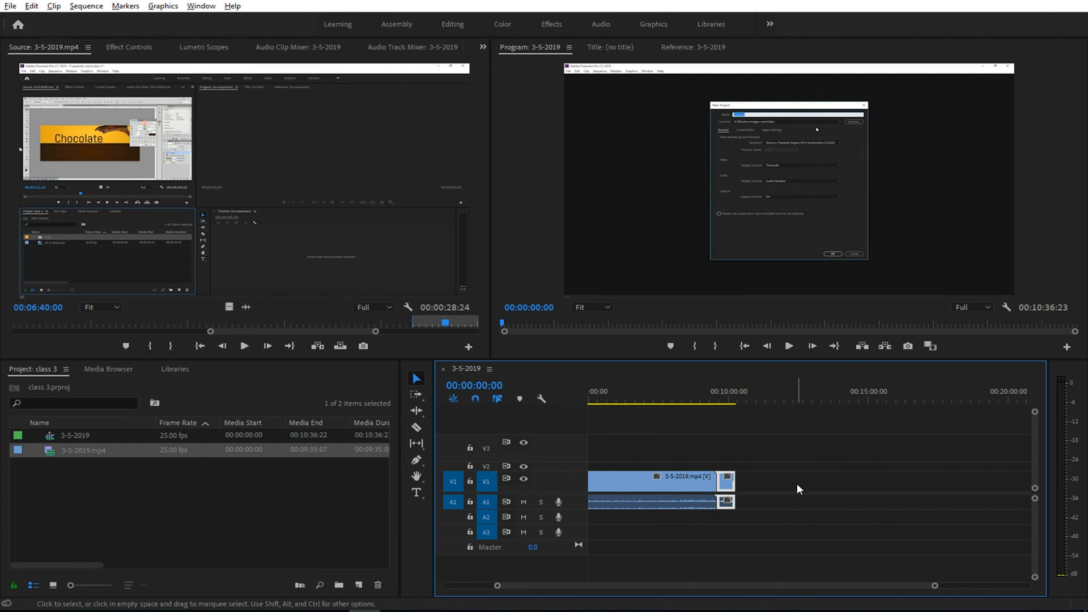
pyautogui.hotkey('ctrl', 's')
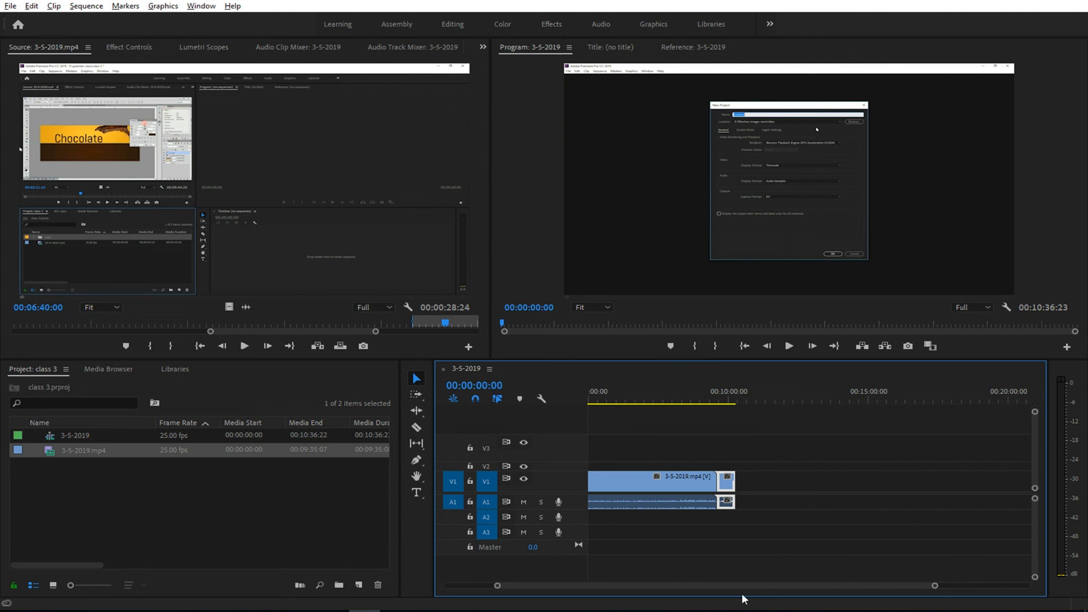
pyautogui.press('=')
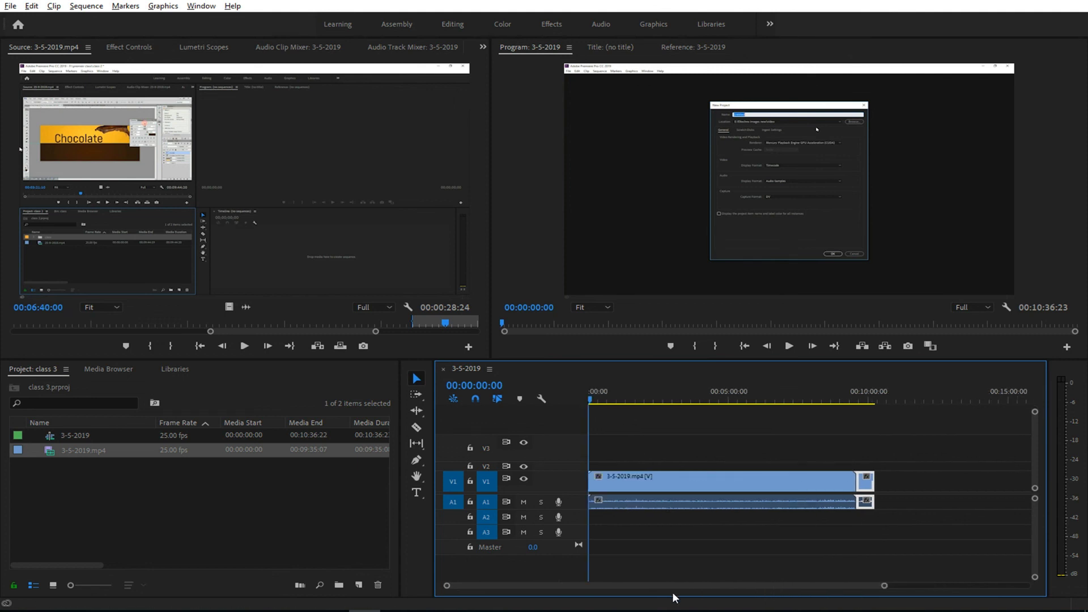